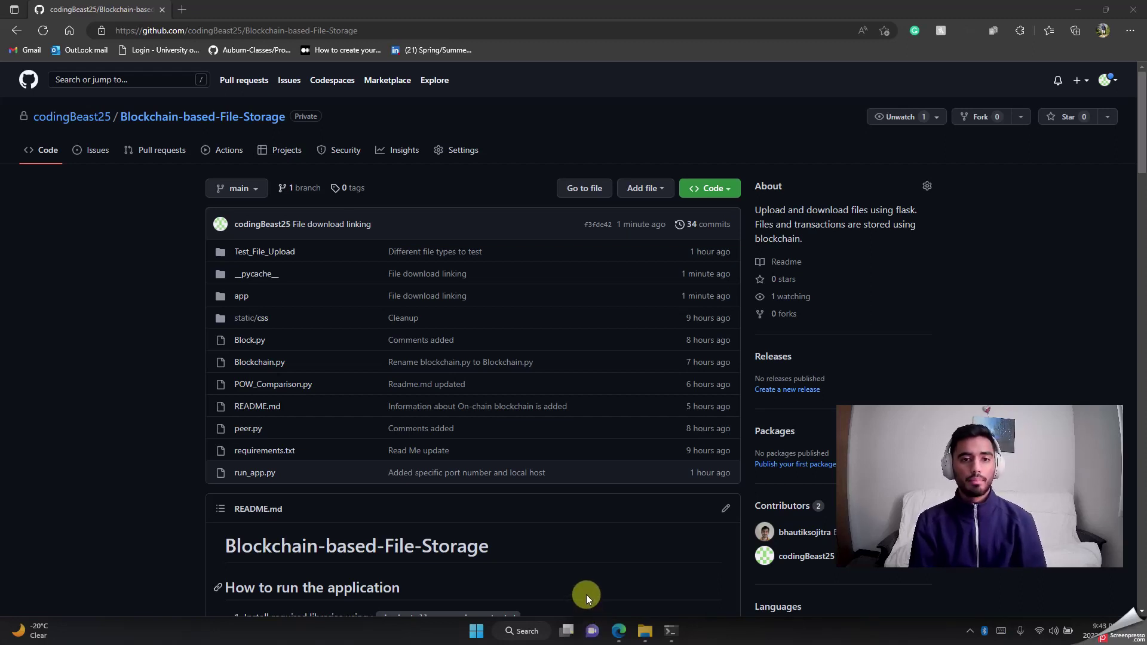
- Scroll down through the repository README and back up toward the top
drag(929, 521, 973, 497)
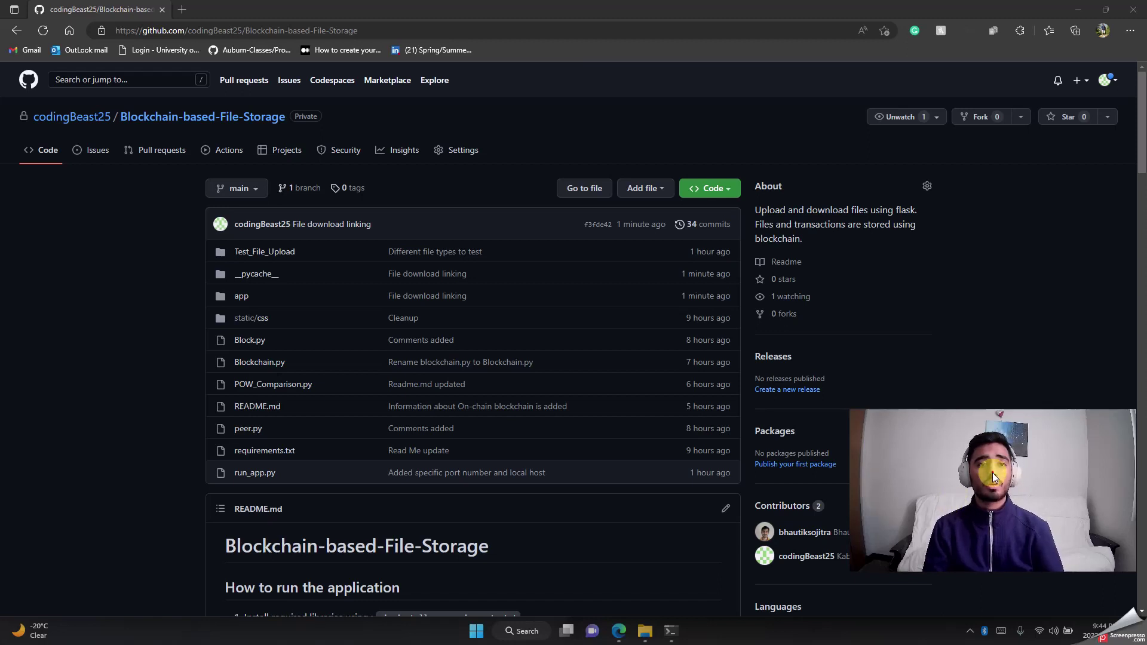
drag(992, 472, 995, 525)
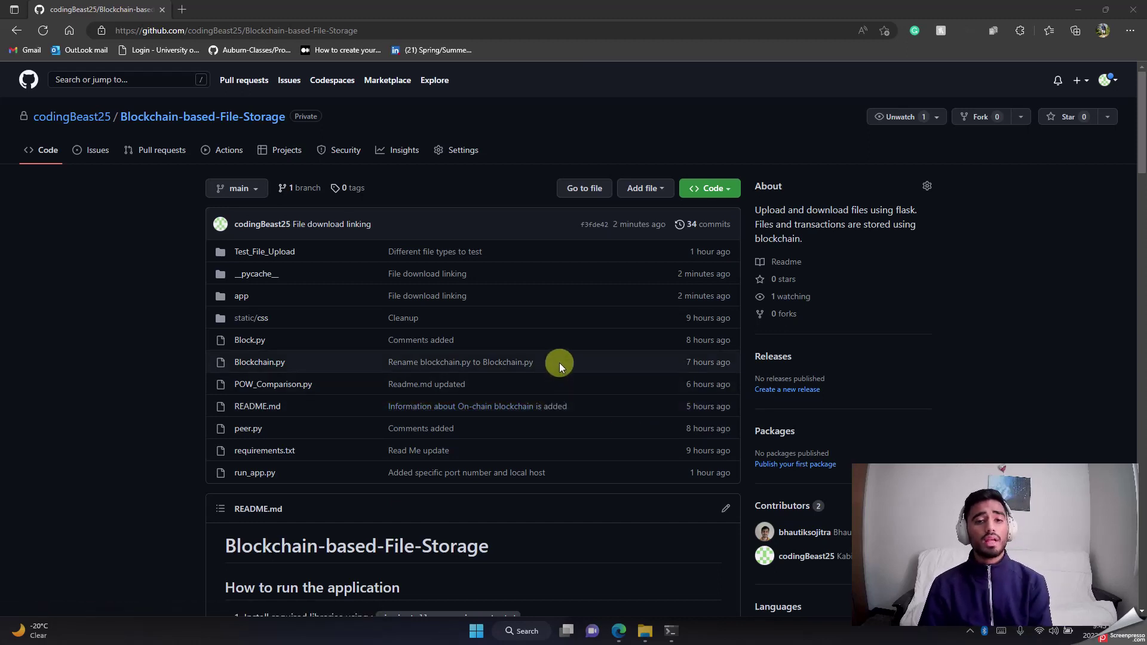
scroll(552, 389, down, 7)
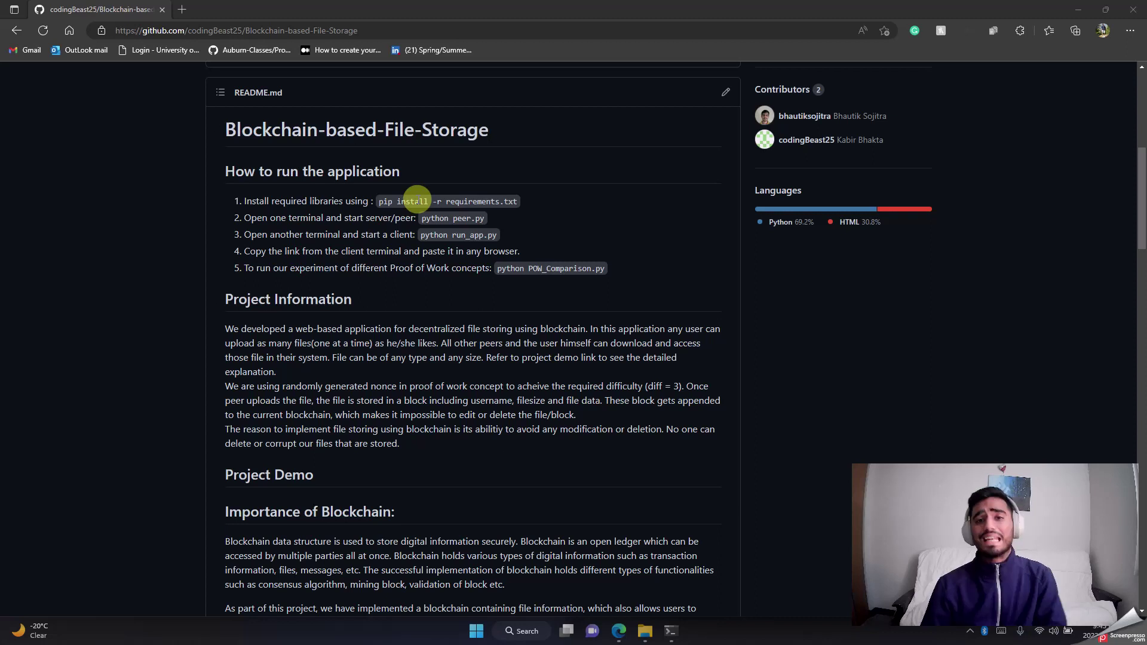
scroll(399, 273, down, 1)
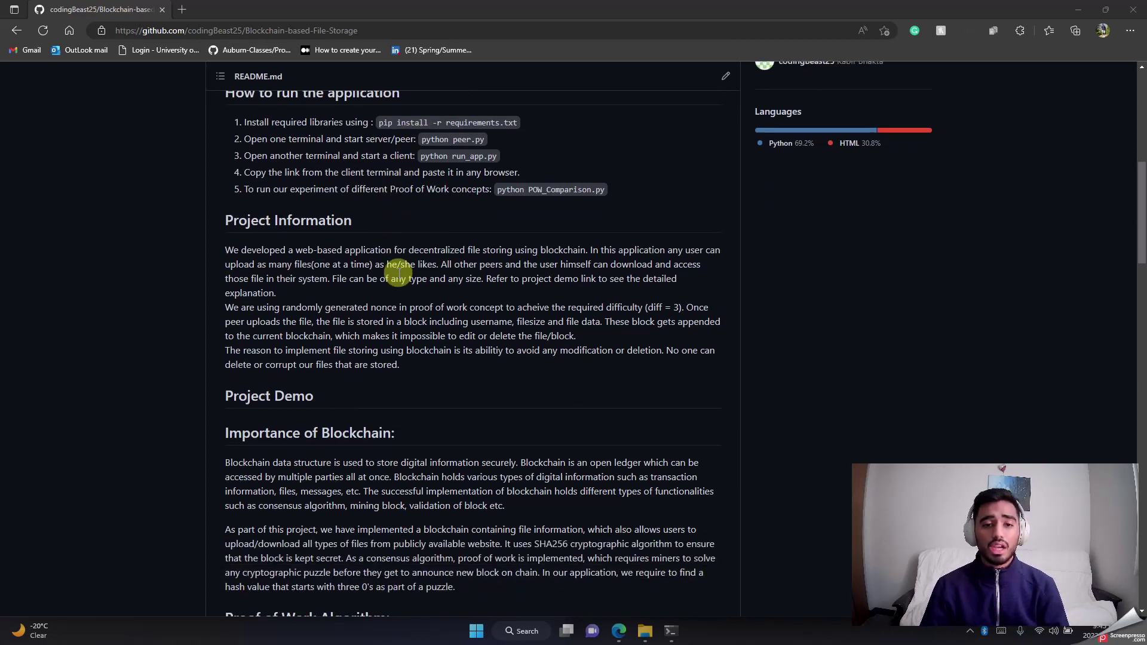
scroll(411, 312, down, 1)
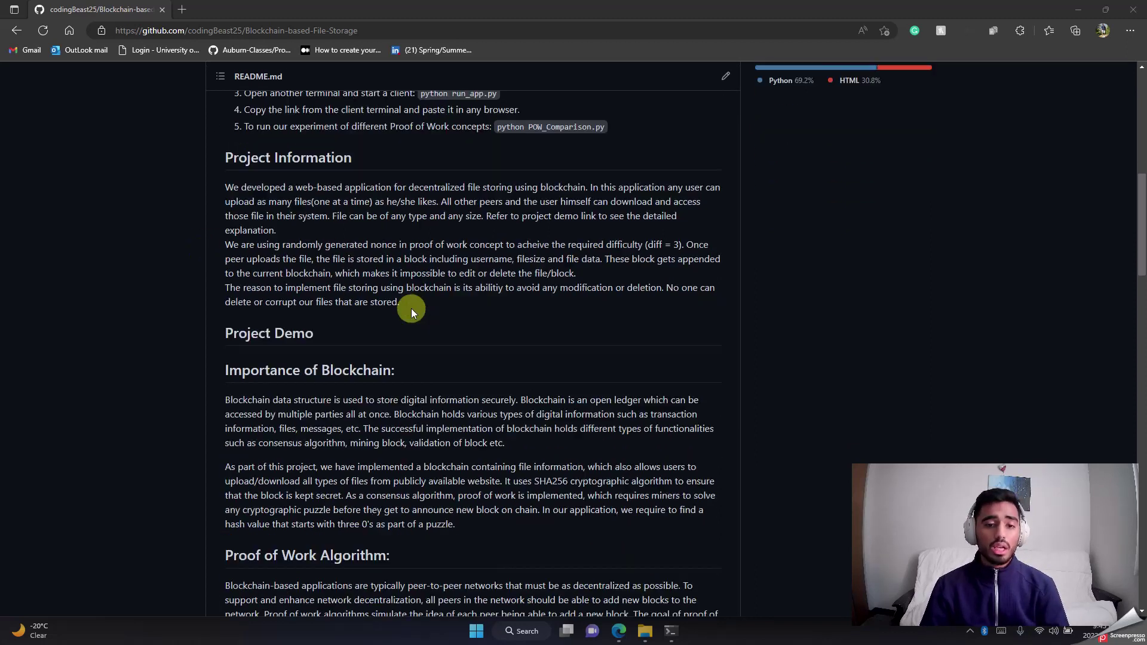
scroll(411, 312, down, 3)
scroll(546, 276, down, 2)
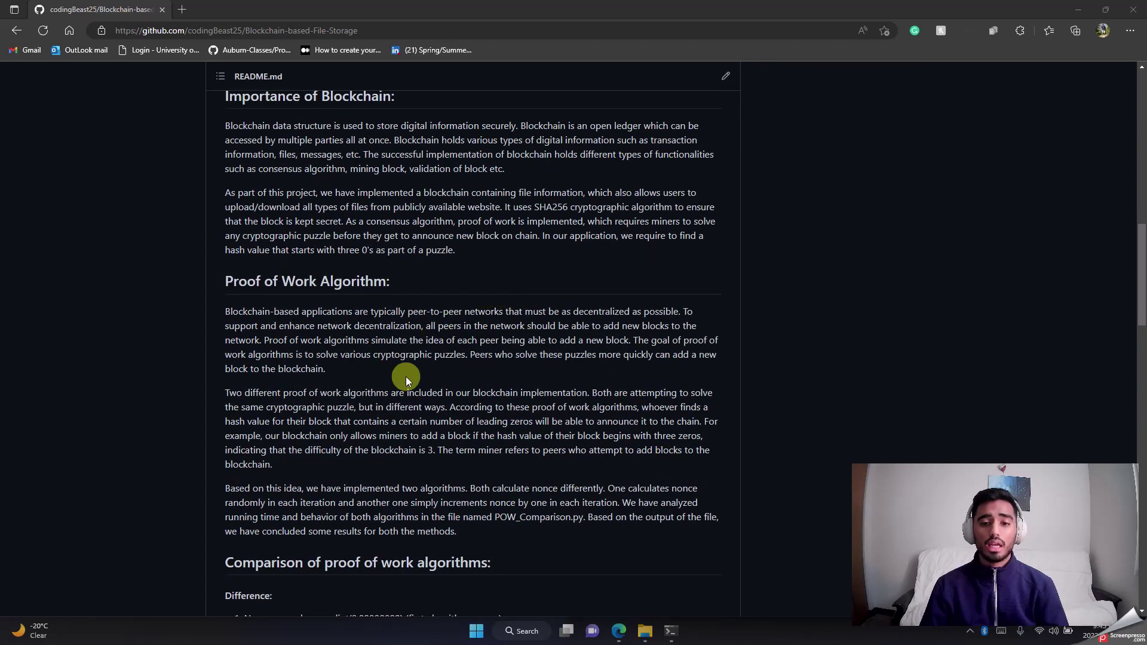
scroll(515, 385, down, 5)
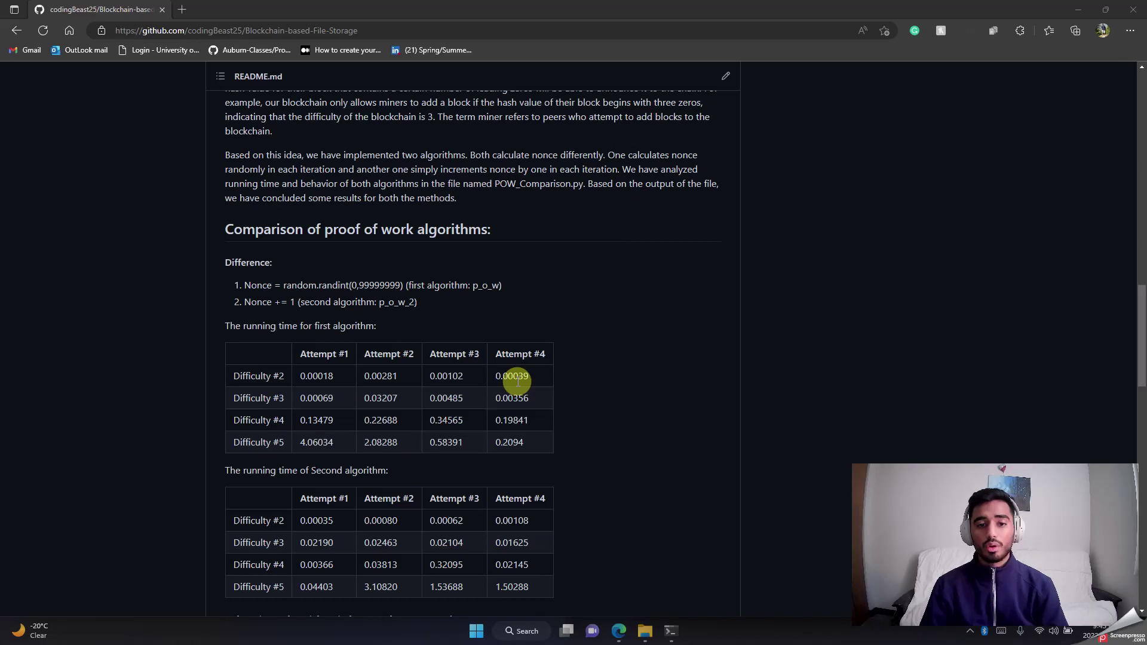
scroll(517, 381, down, 1)
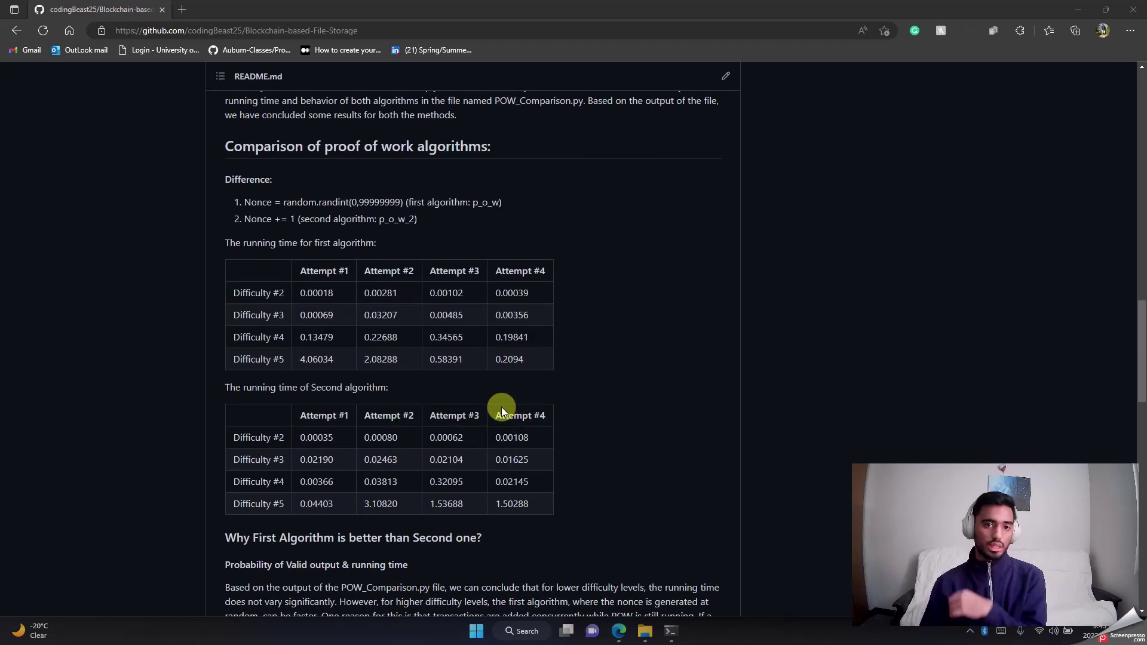
scroll(501, 411, down, 4)
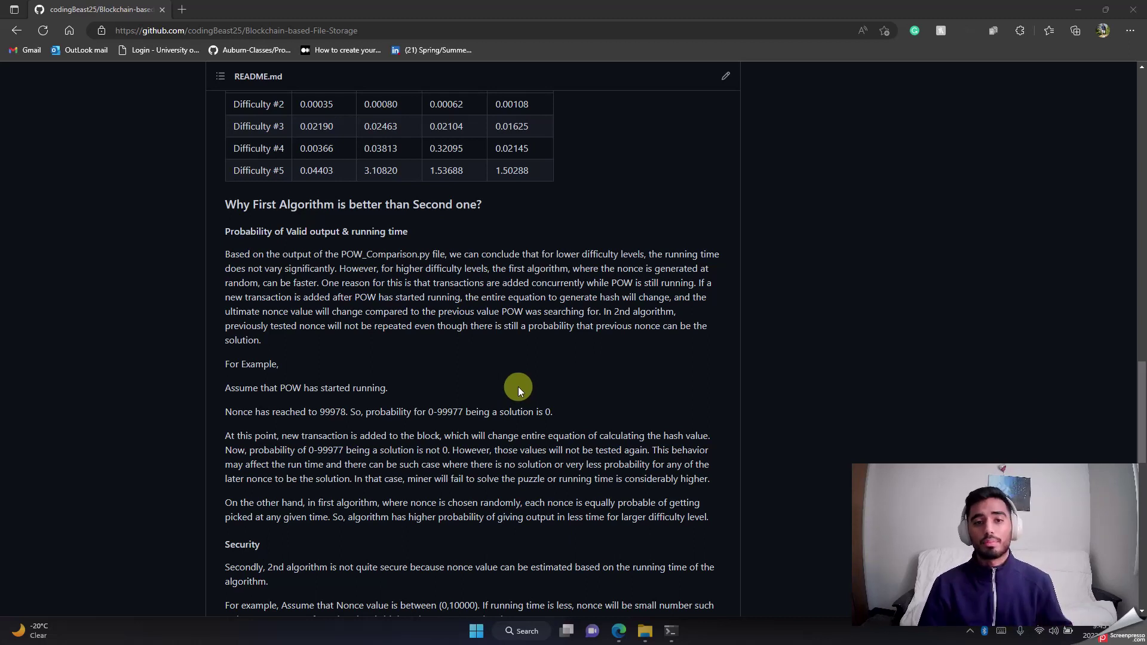
scroll(518, 386, down, 3)
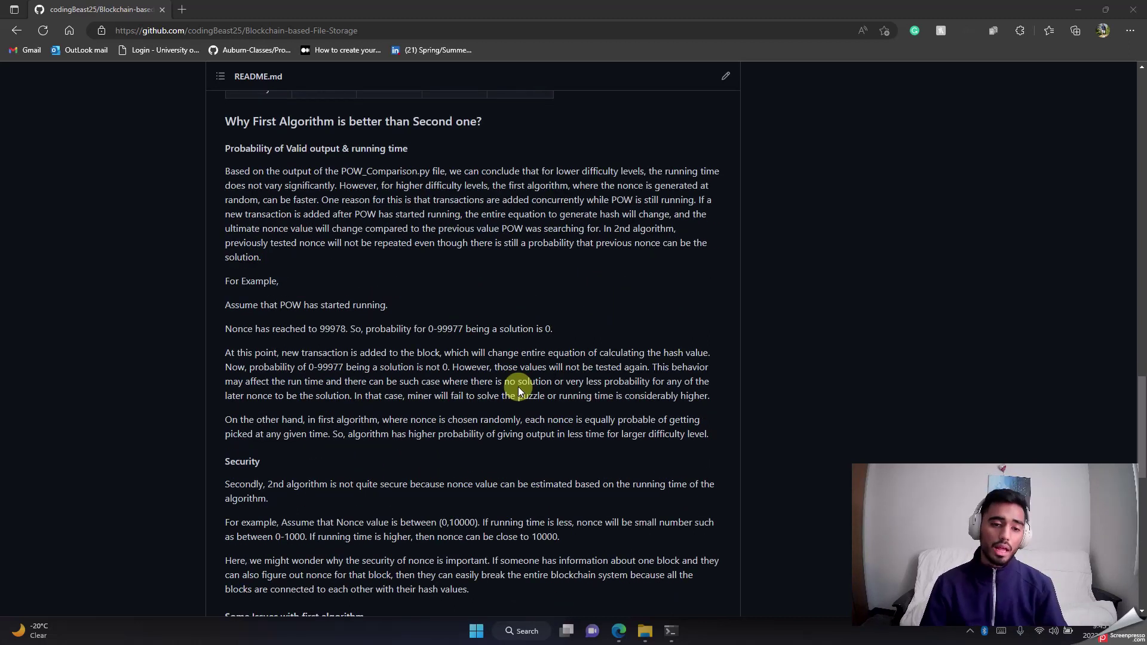
scroll(518, 386, down, 3)
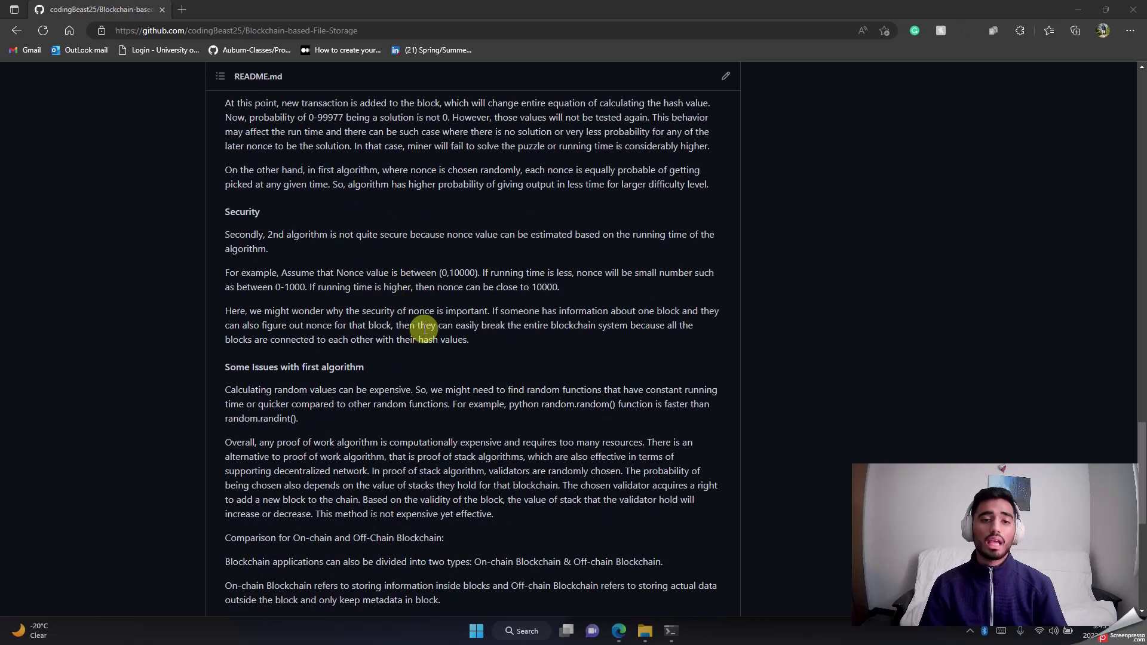
scroll(397, 316, down, 3)
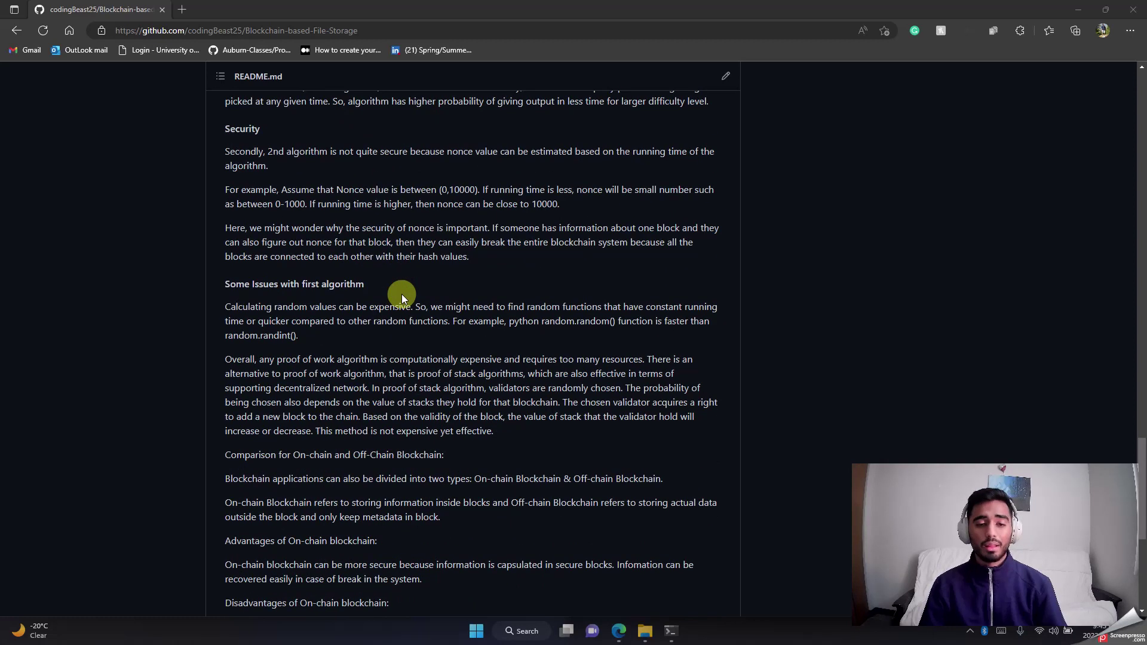
scroll(411, 307, down, 3)
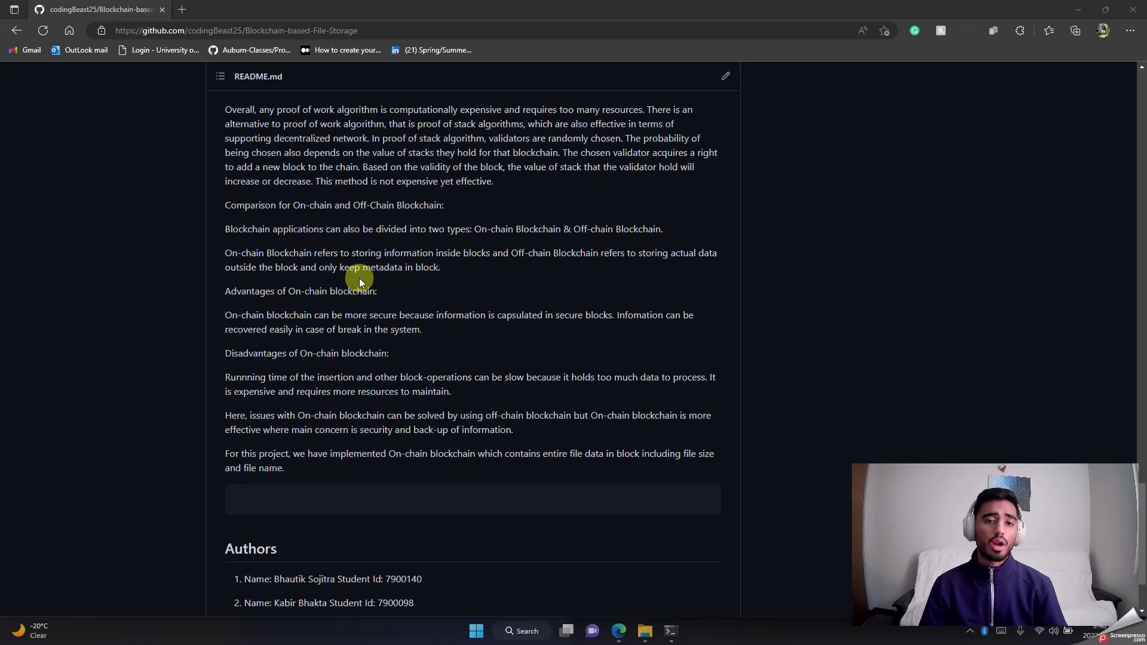
scroll(361, 280, down, 2)
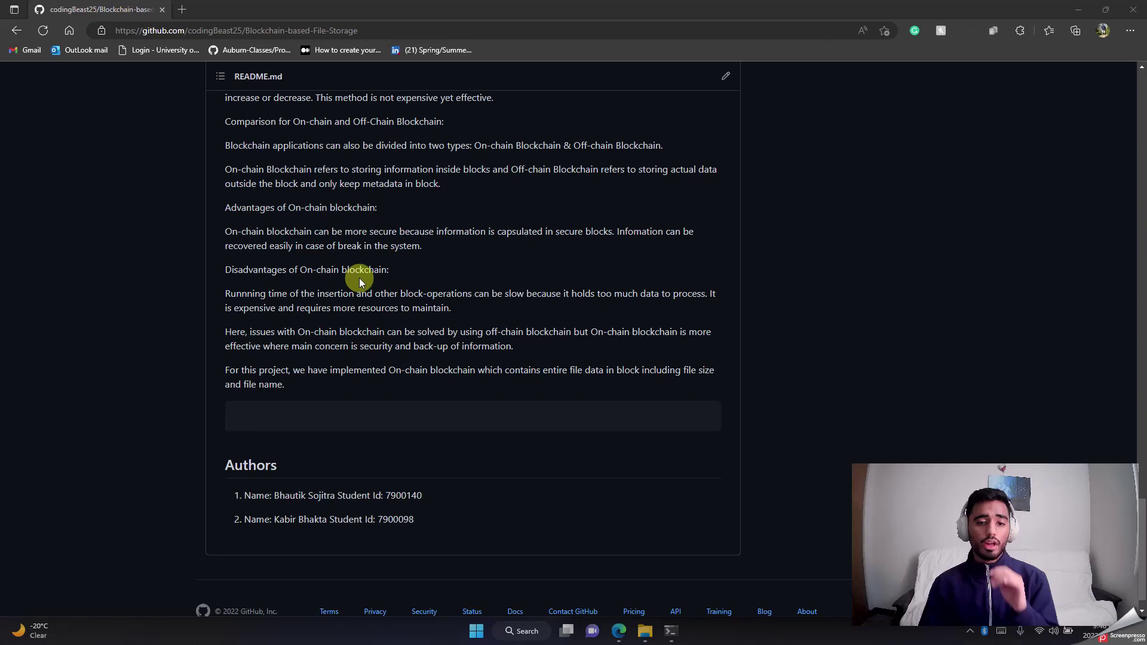
scroll(360, 280, up, 20)
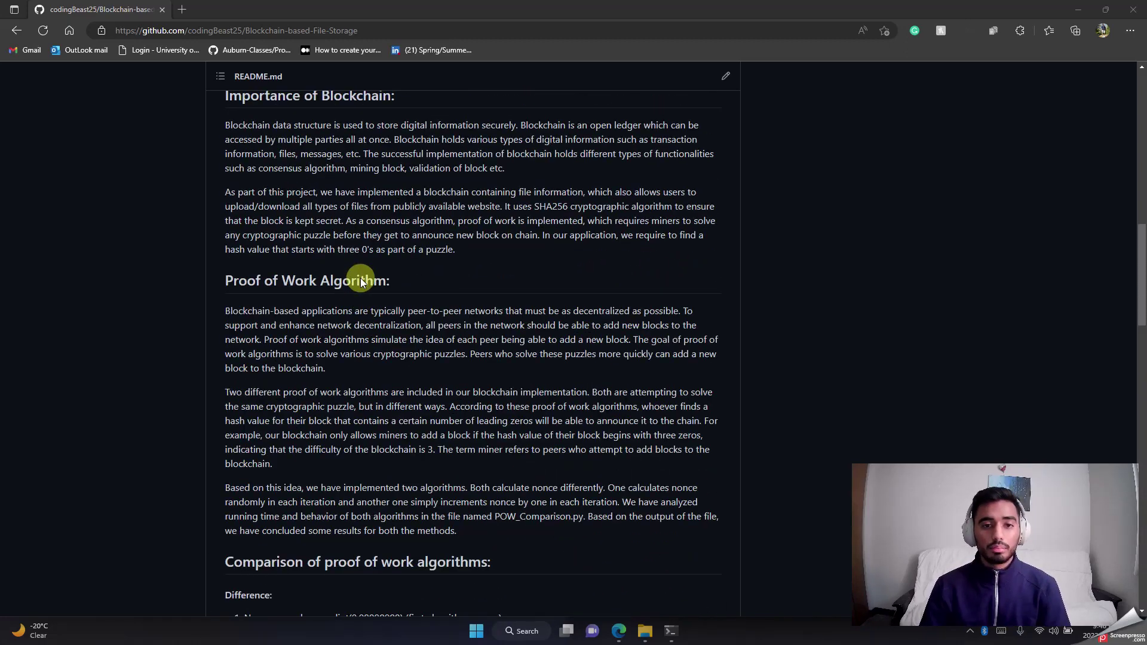
scroll(360, 278, up, 15)
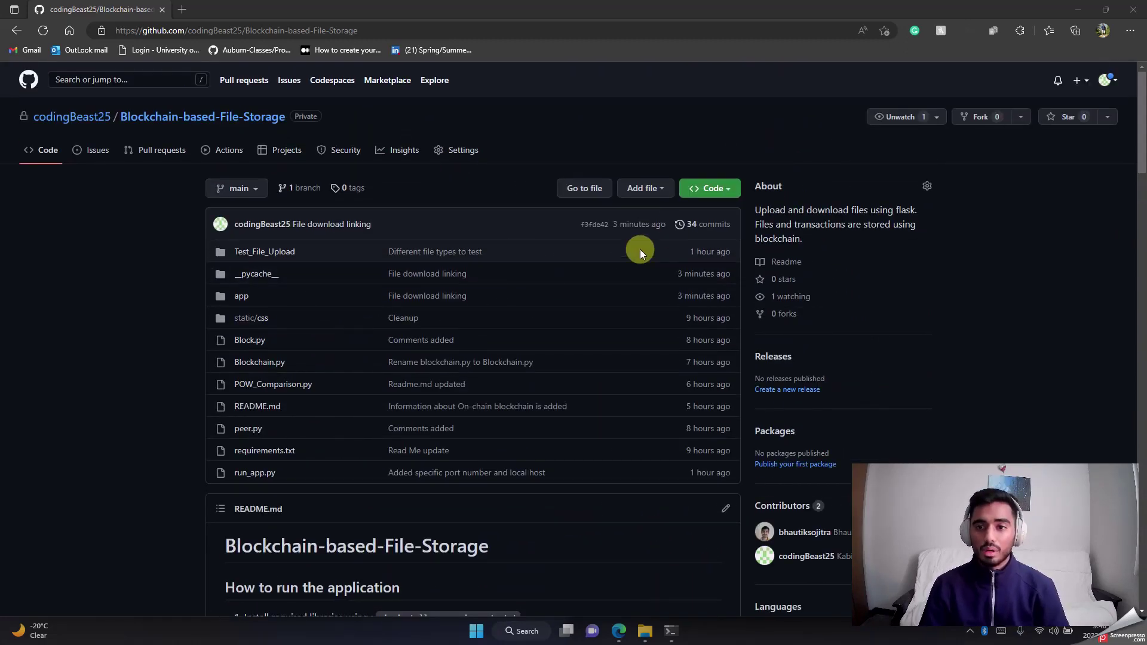
- Copy the repository's HTTPS clone URL and bring both Project-folder Command Prompt windows forward
click(718, 199)
click(717, 299)
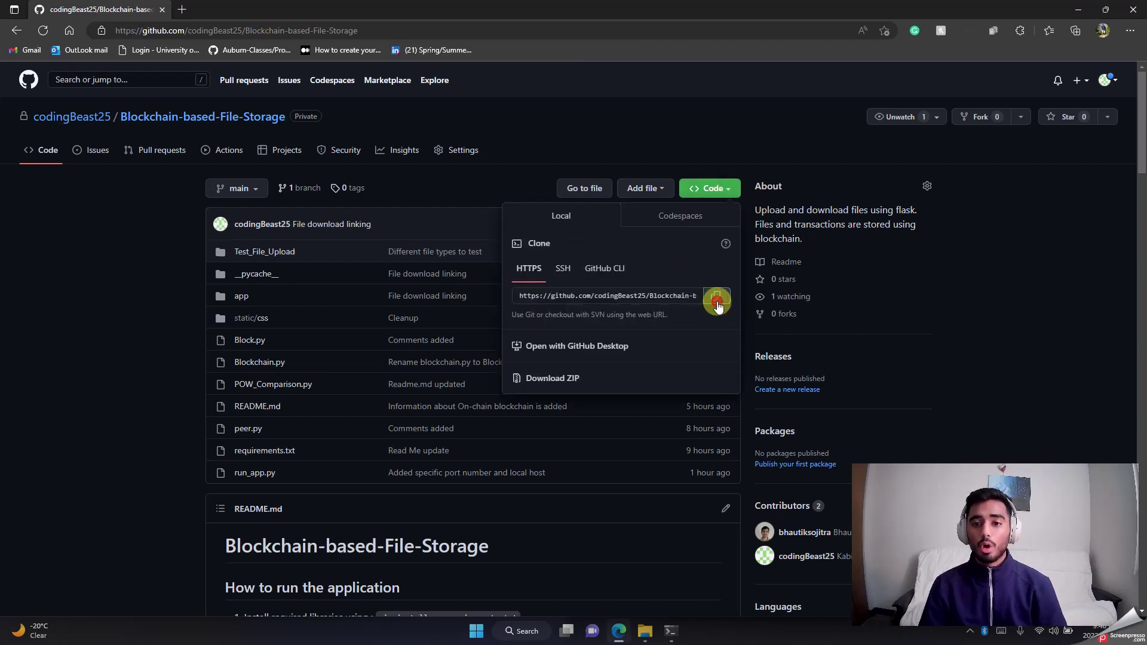
click(669, 631)
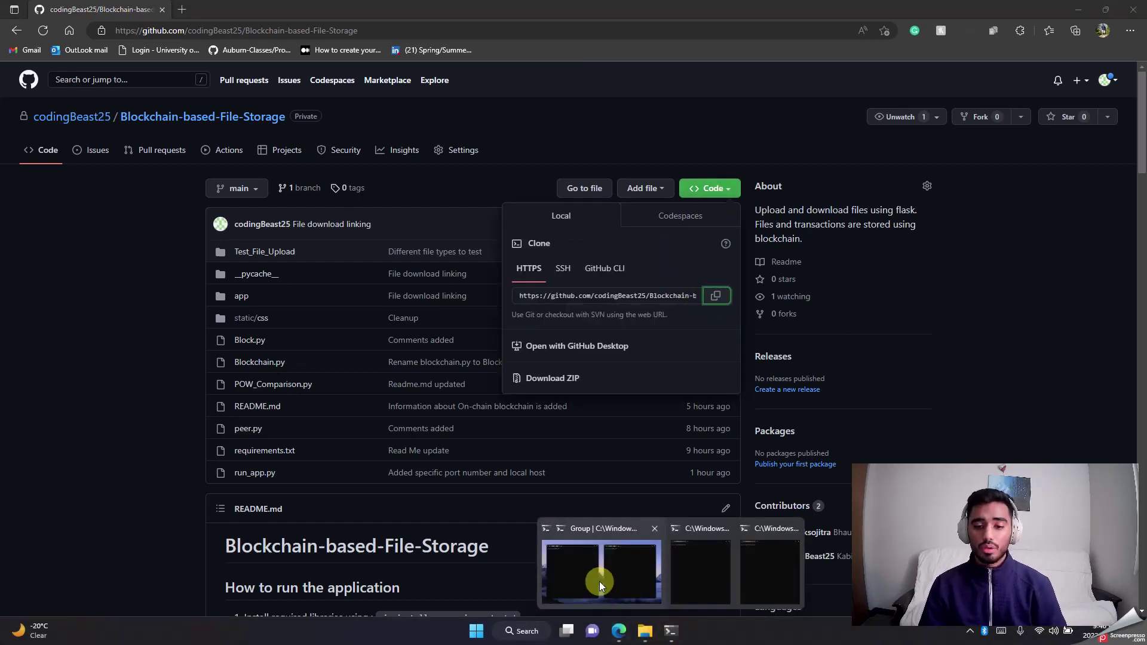
click(595, 579)
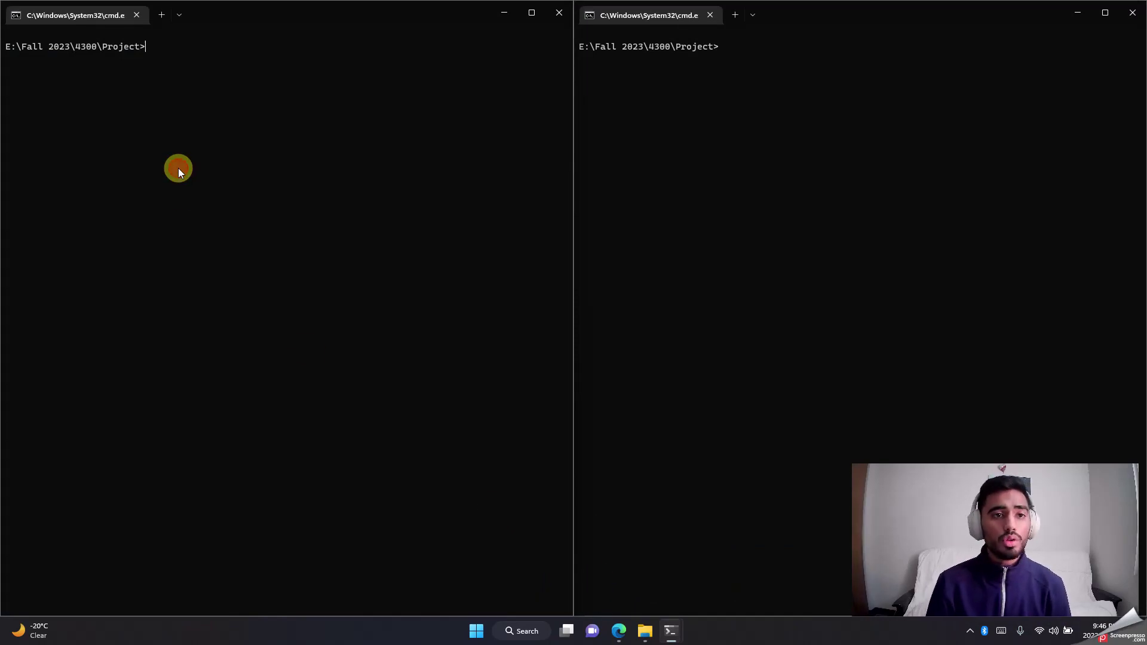
- Clone the repository with git clone and the pasted URL, then clear the screen
text(git )
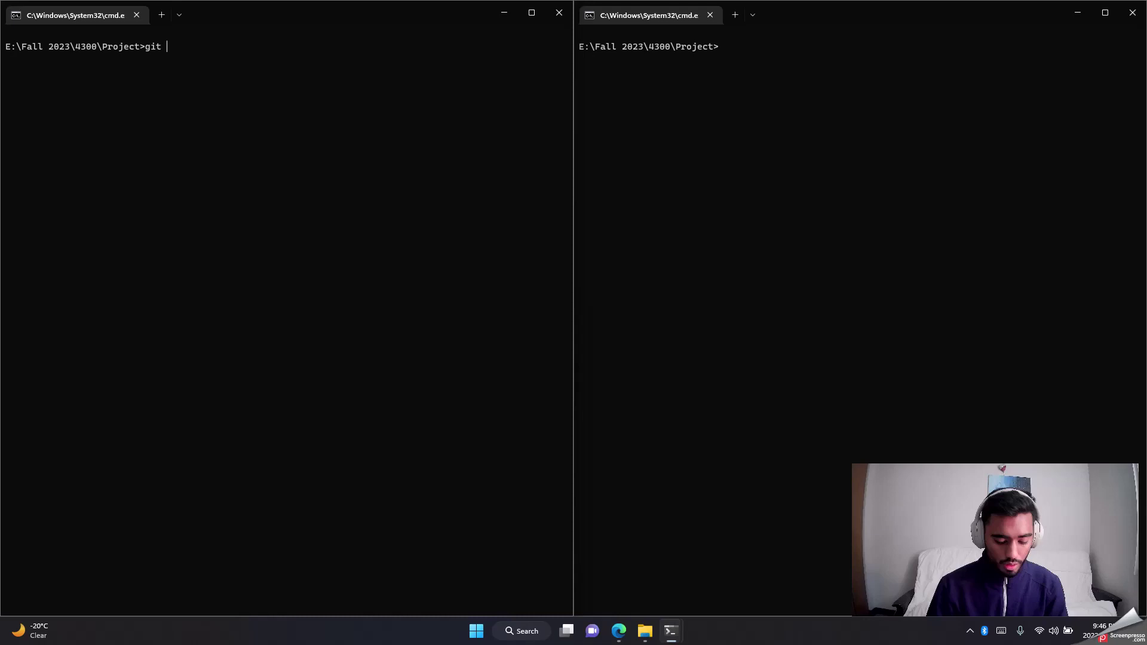
text(clone)
right_click(281, 94)
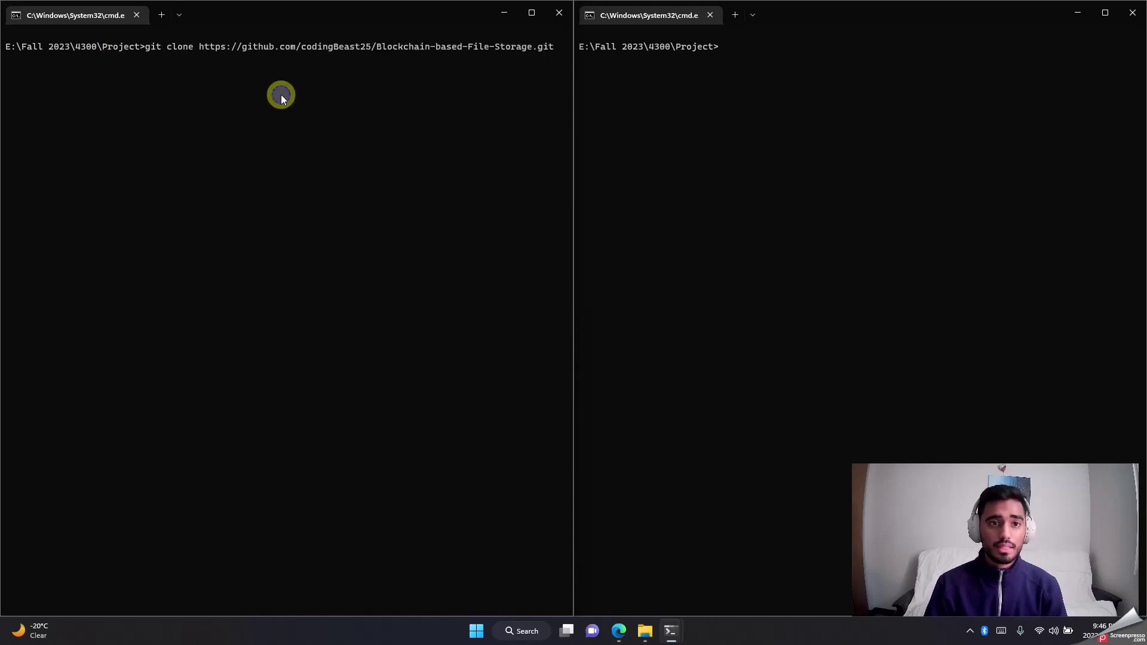
key(Return)
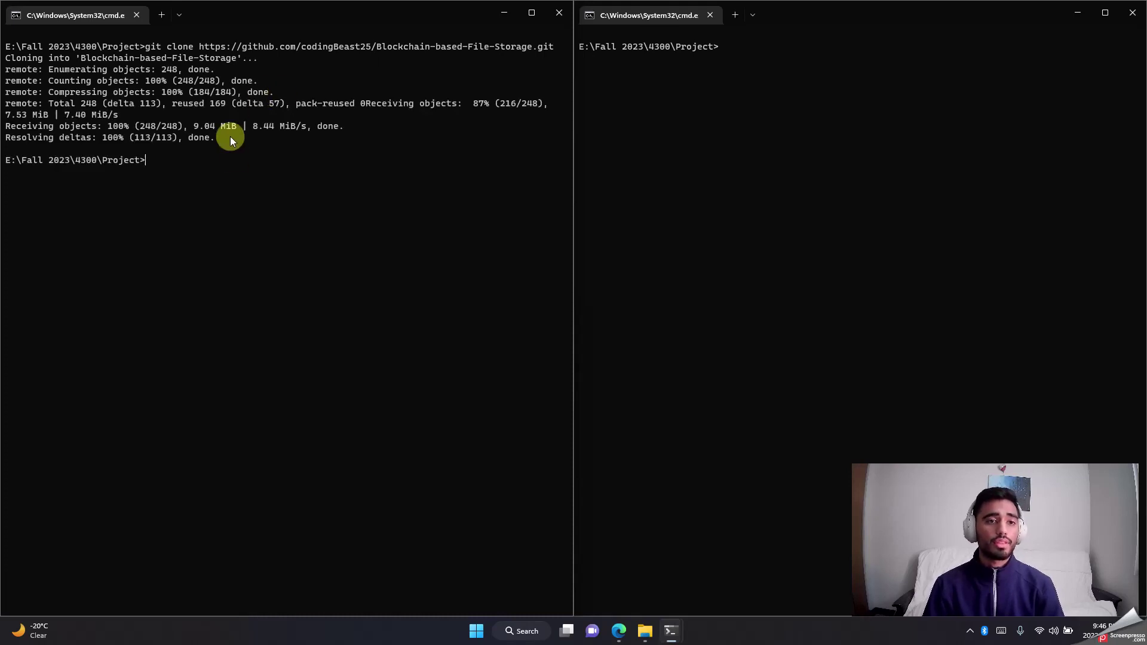
text(cls)
key(Return)
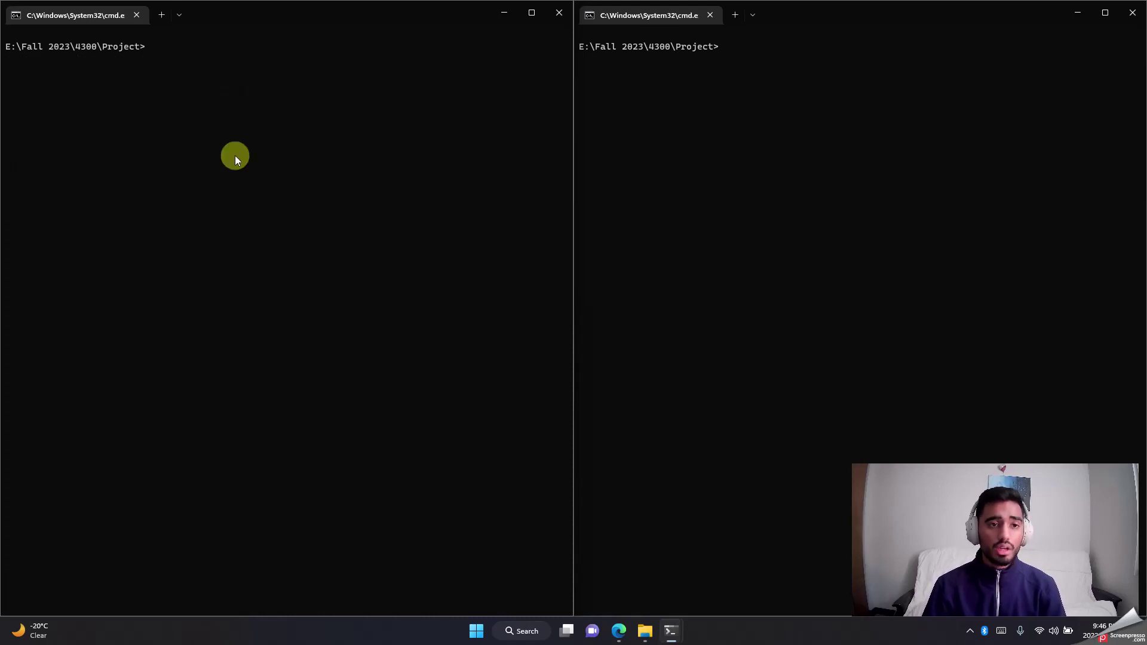
- Change the left terminal into the Blockchain-based-File-Storage folder
text(cd)
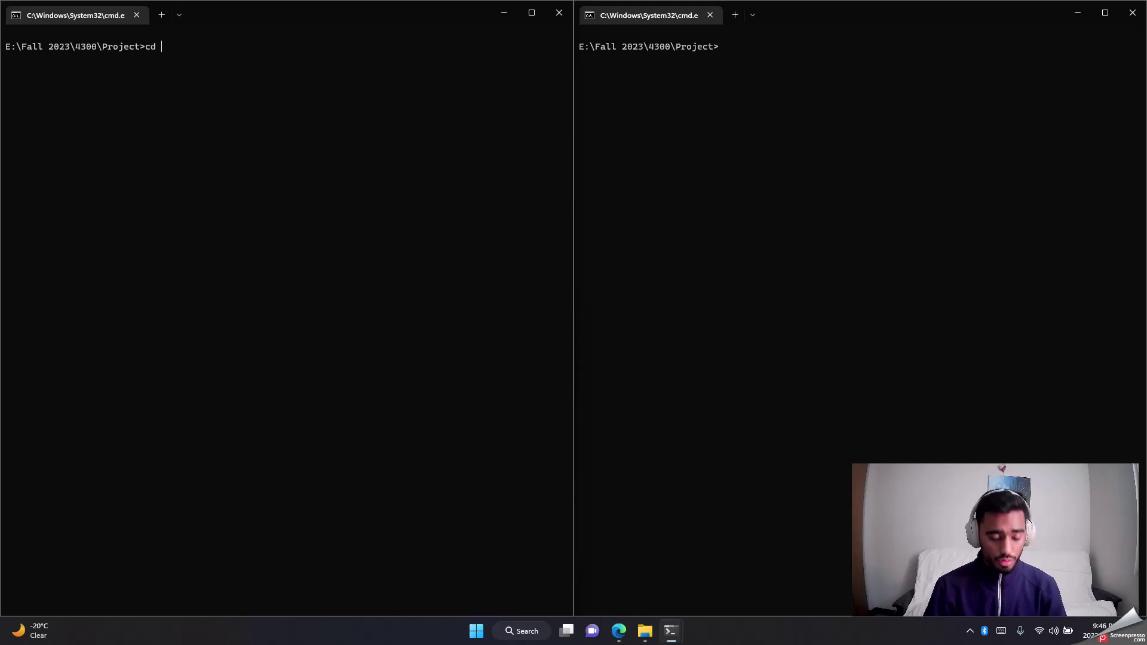
key(Caps_Lock)
text(Bl)
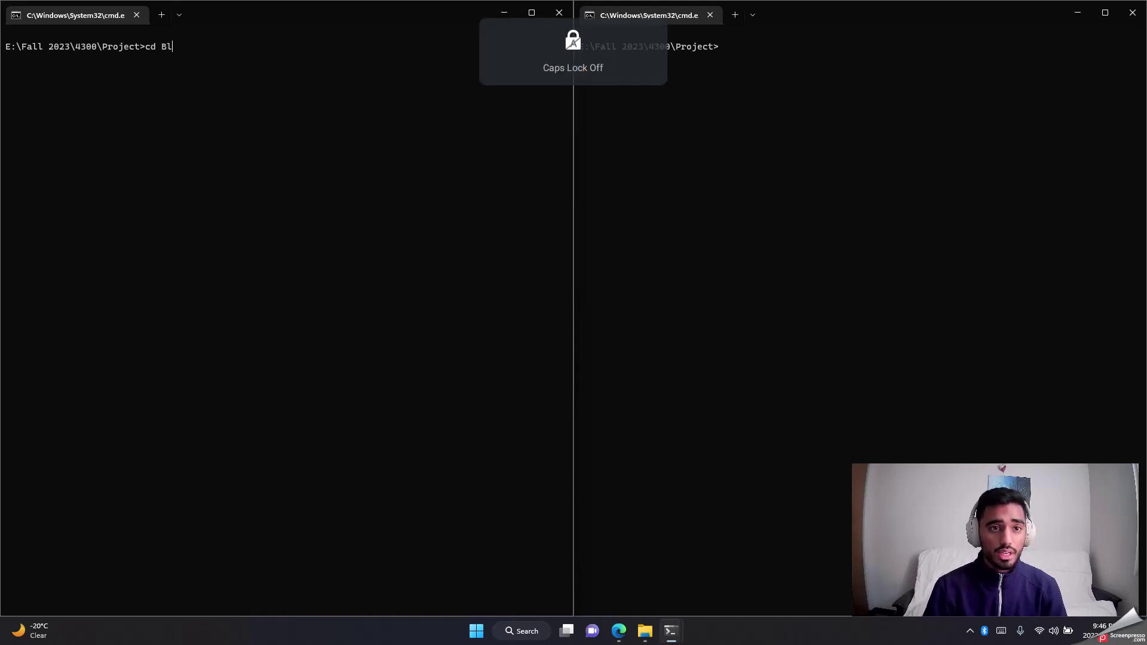
key(Tab)
key(Return)
- Move the right terminal into Blockchain-based-File-Storage and clear it with cls
click(772, 167)
text(cd)
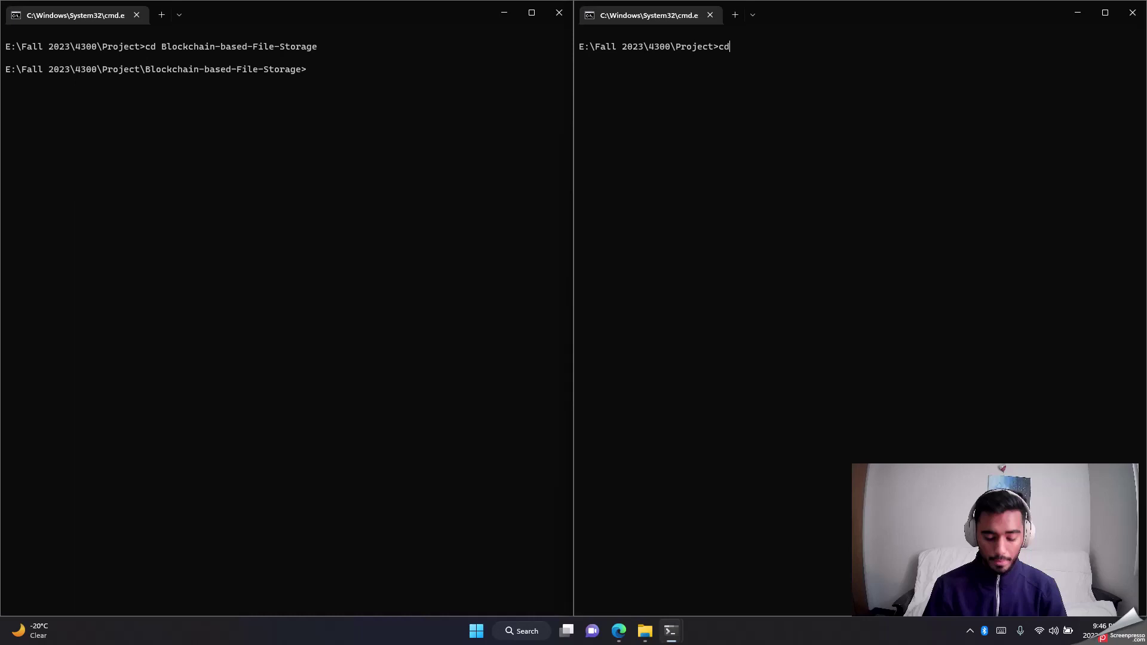
key(Caps_Lock)
text(B)
key(Tab)
key(Tab)
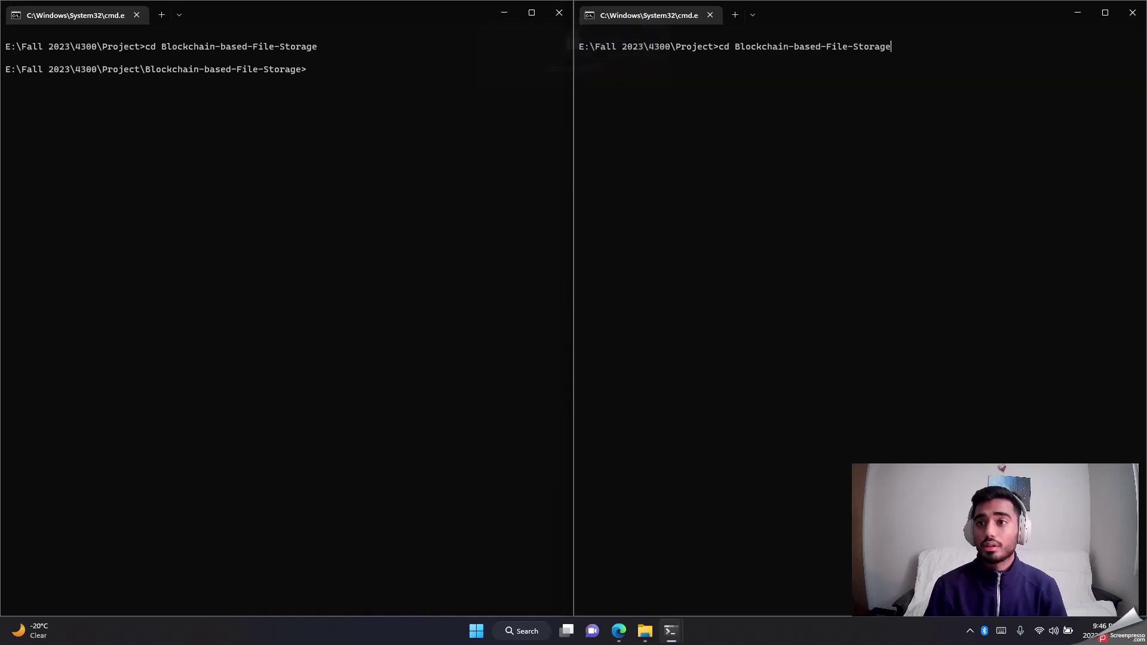
key(Return)
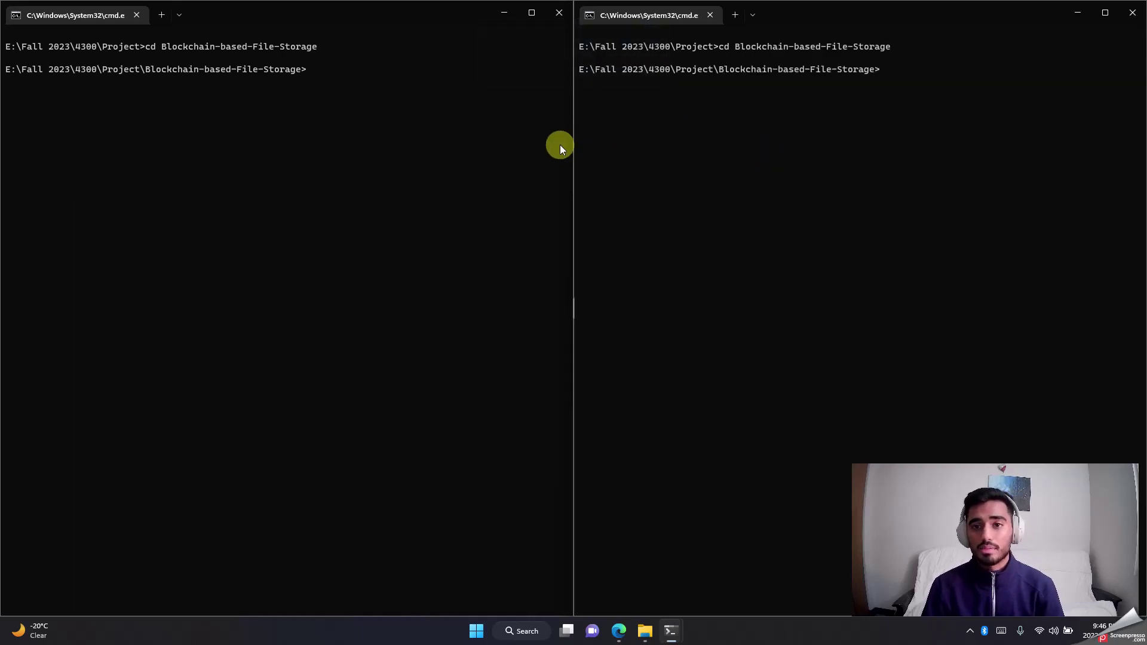
text(cl)
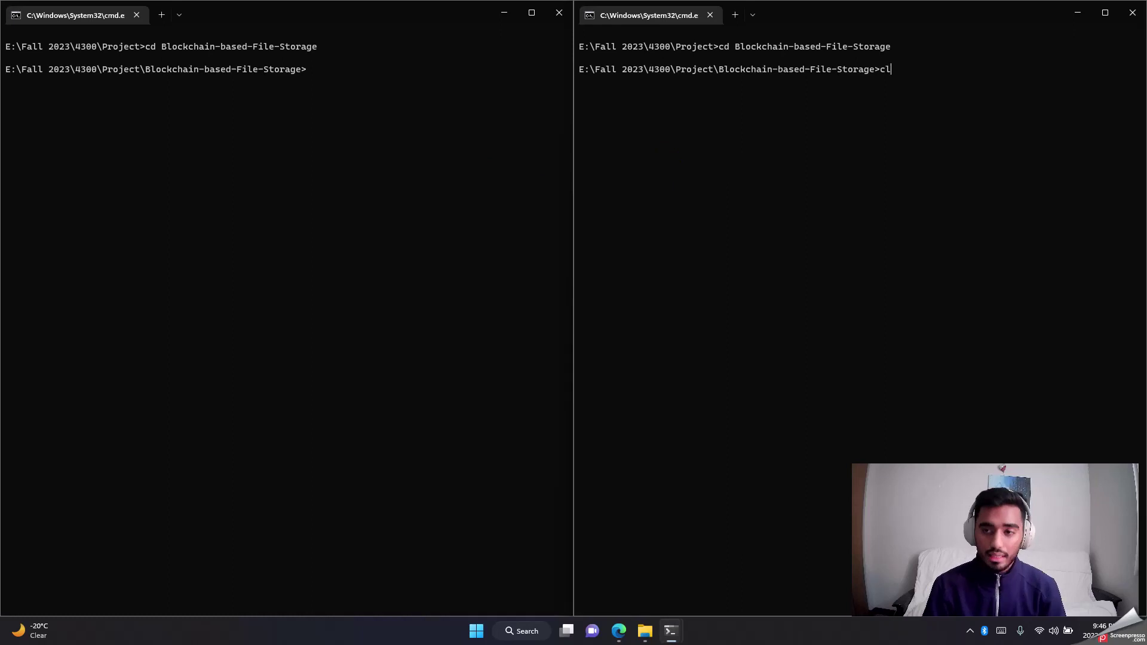
text(s)
key(Return)
click(300, 221)
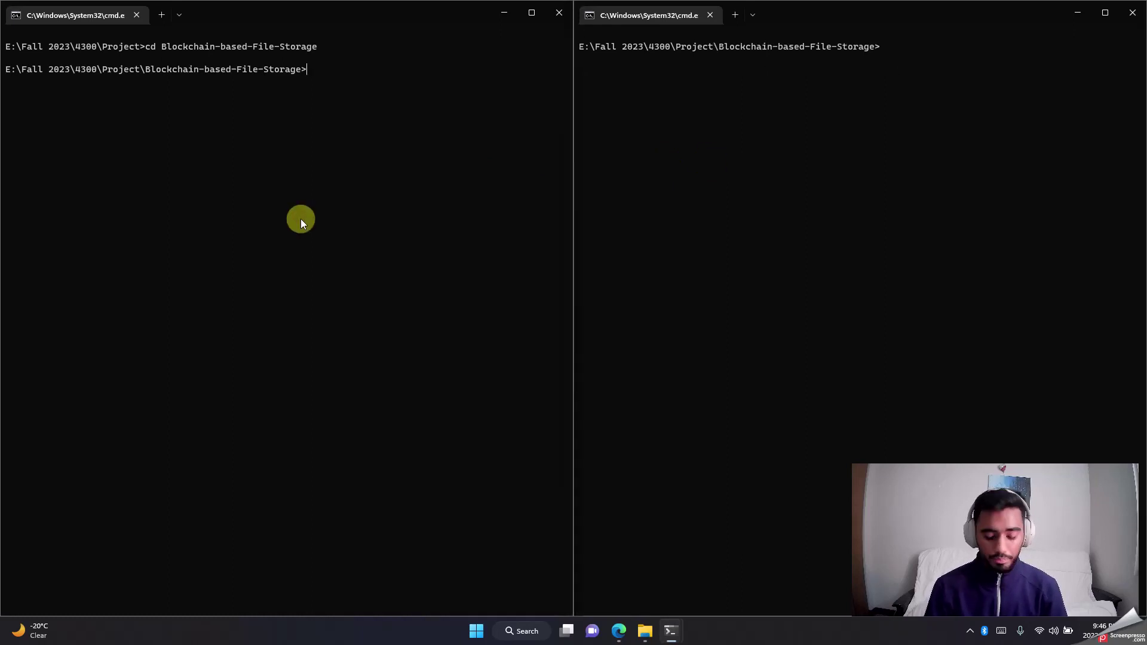
text(cls)
- Run pip install -r requirements.txt in the left terminal, then clear it with cls
key(Return)
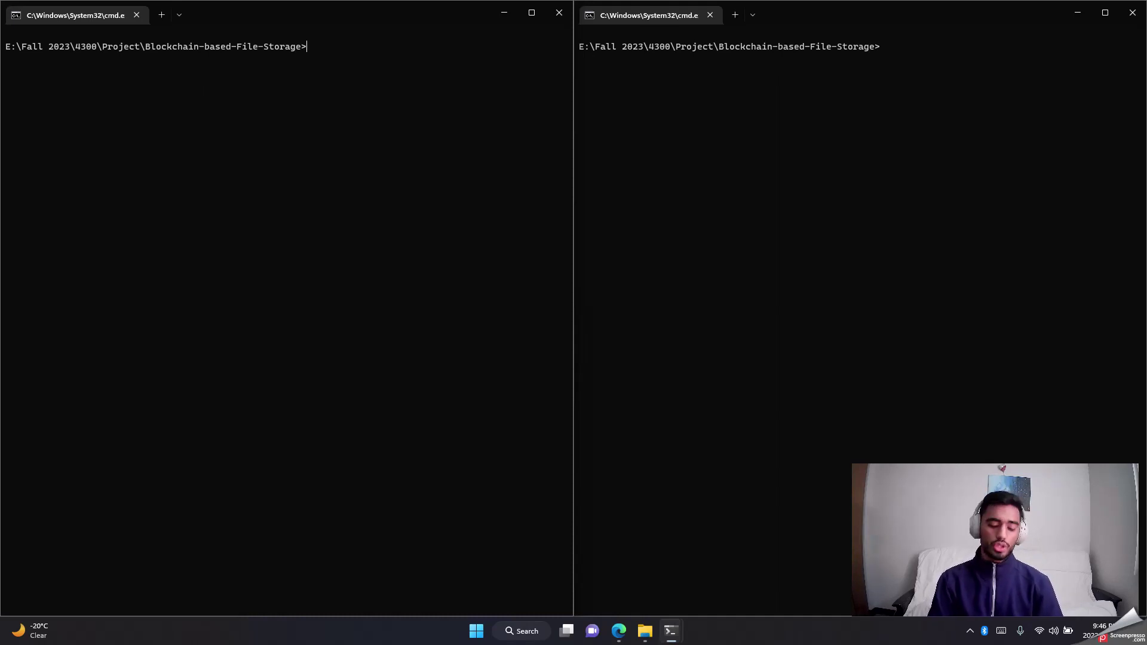
text(pip)
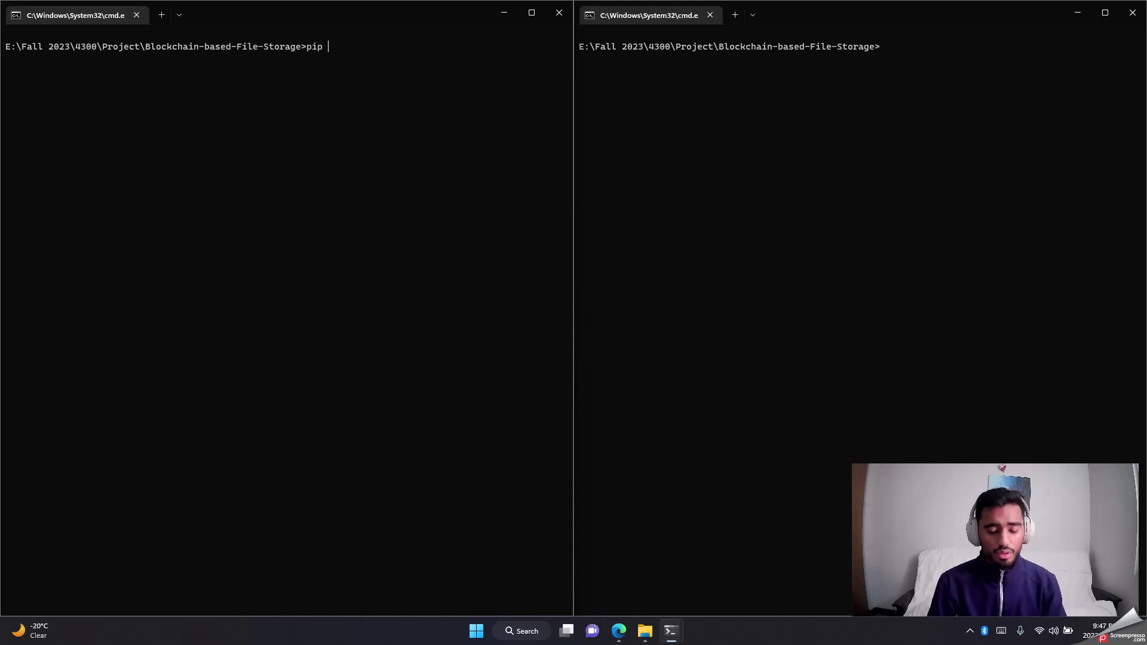
text(install)
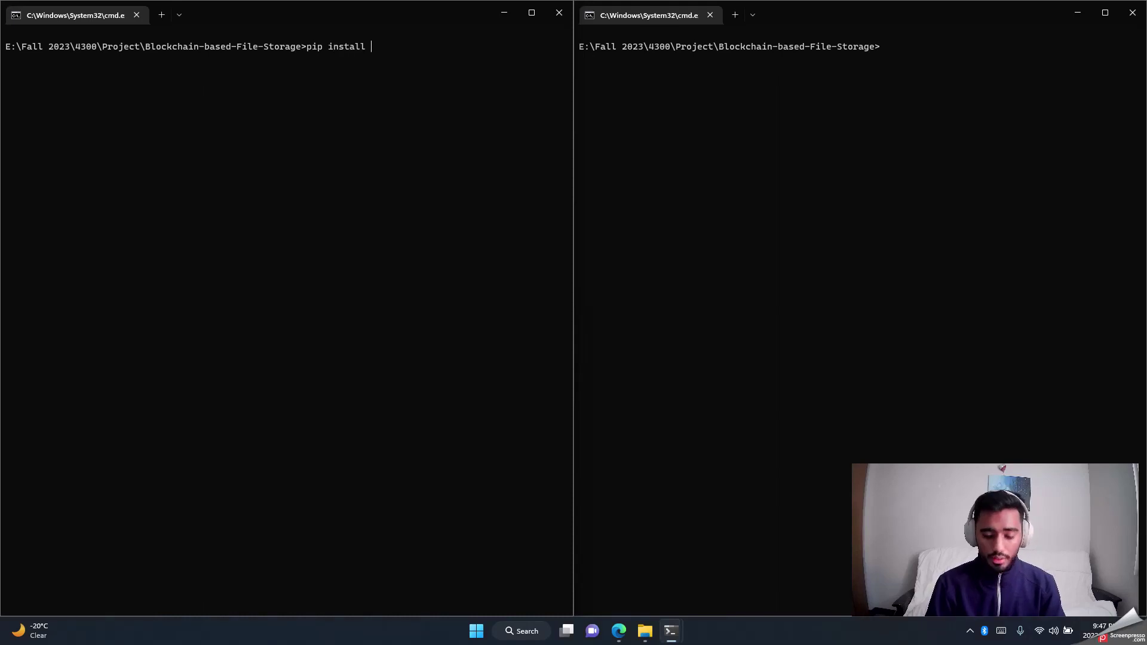
text( -r requ)
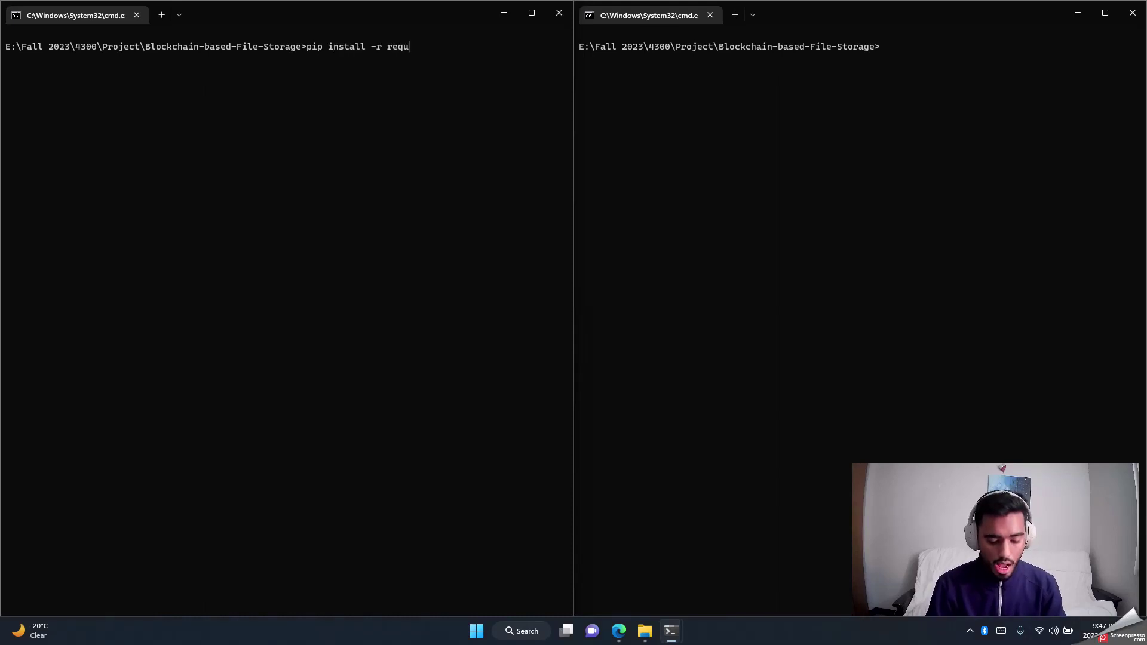
text(irements.)
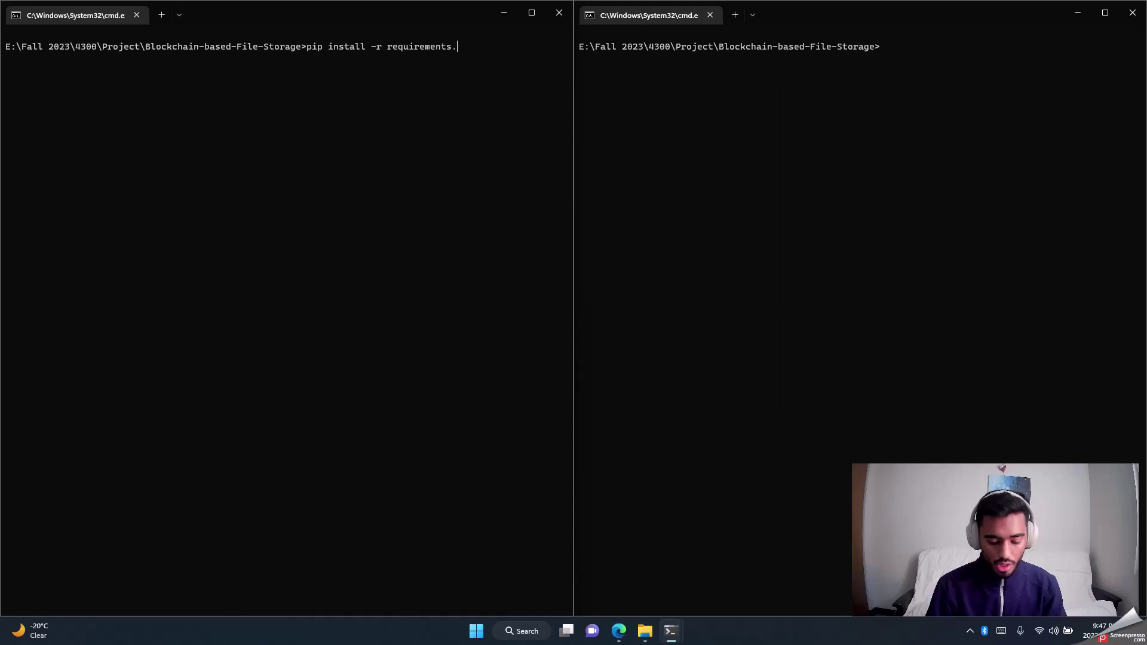
text(txt)
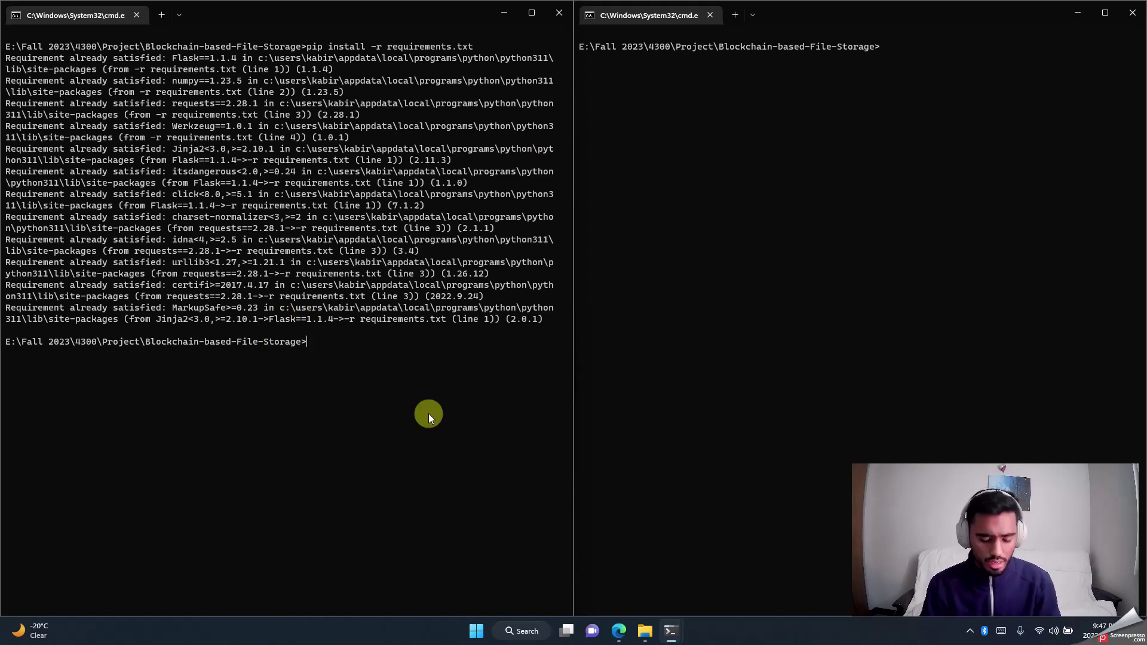
text(cls)
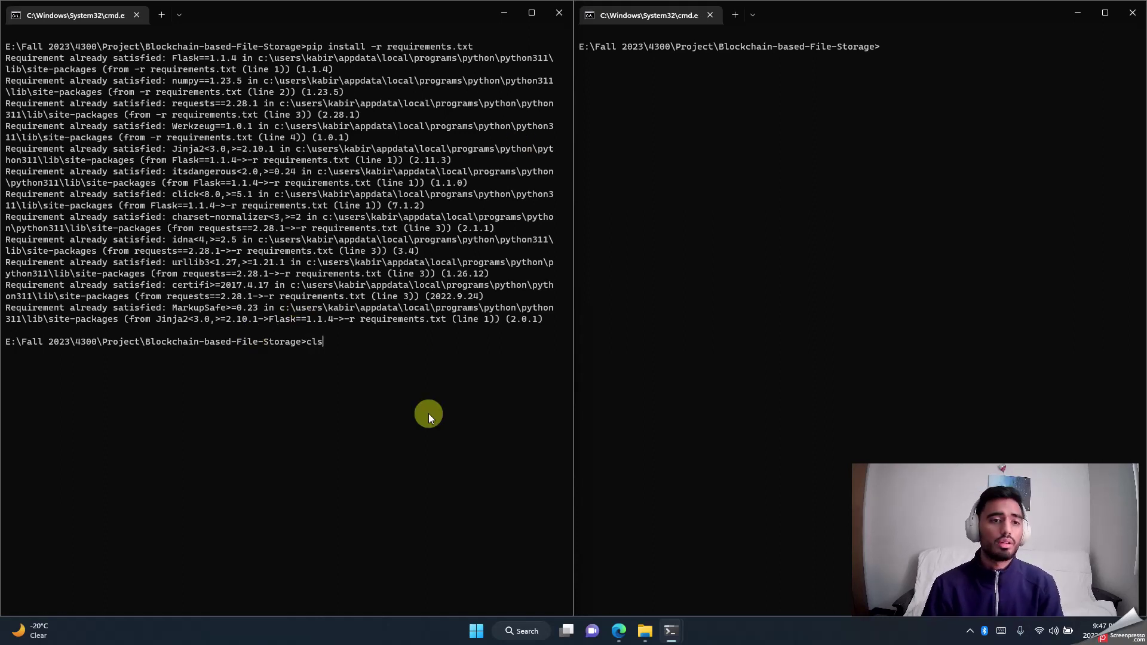
key(Return)
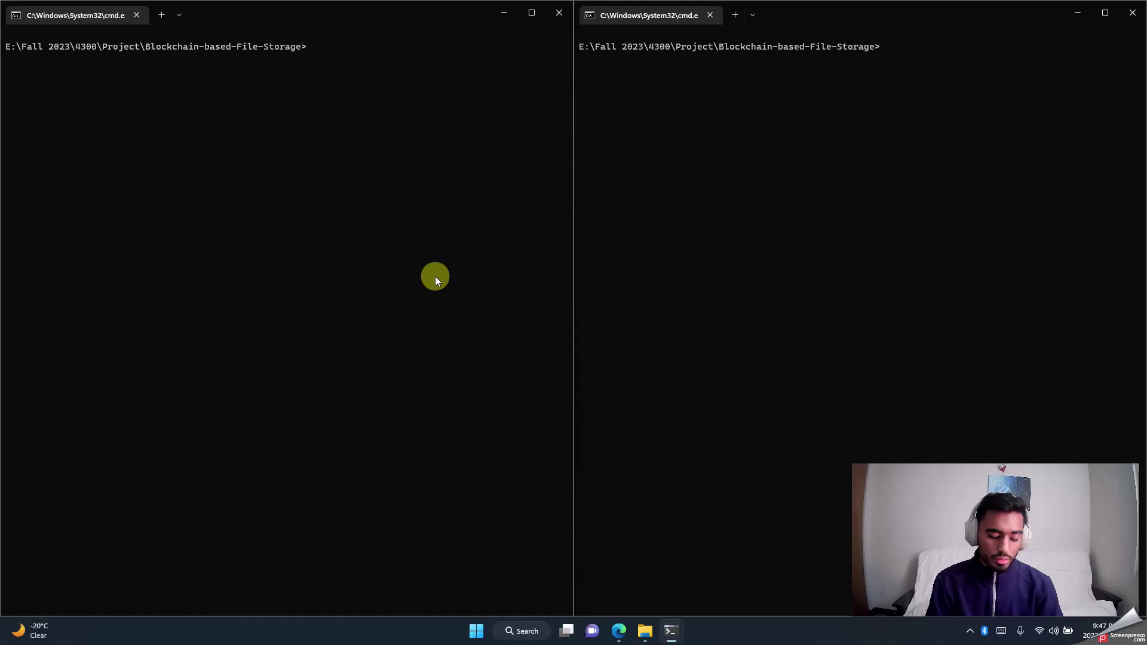
- Start python peer.py in the left terminal and python run_app.py in the right
text(p)
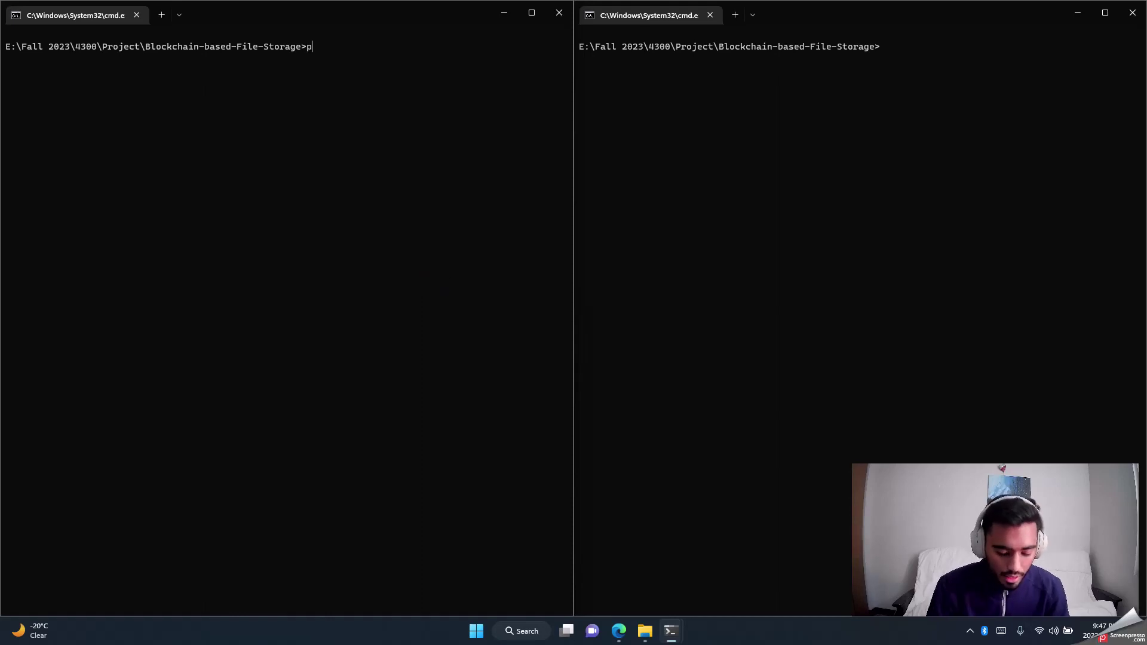
text(ython )
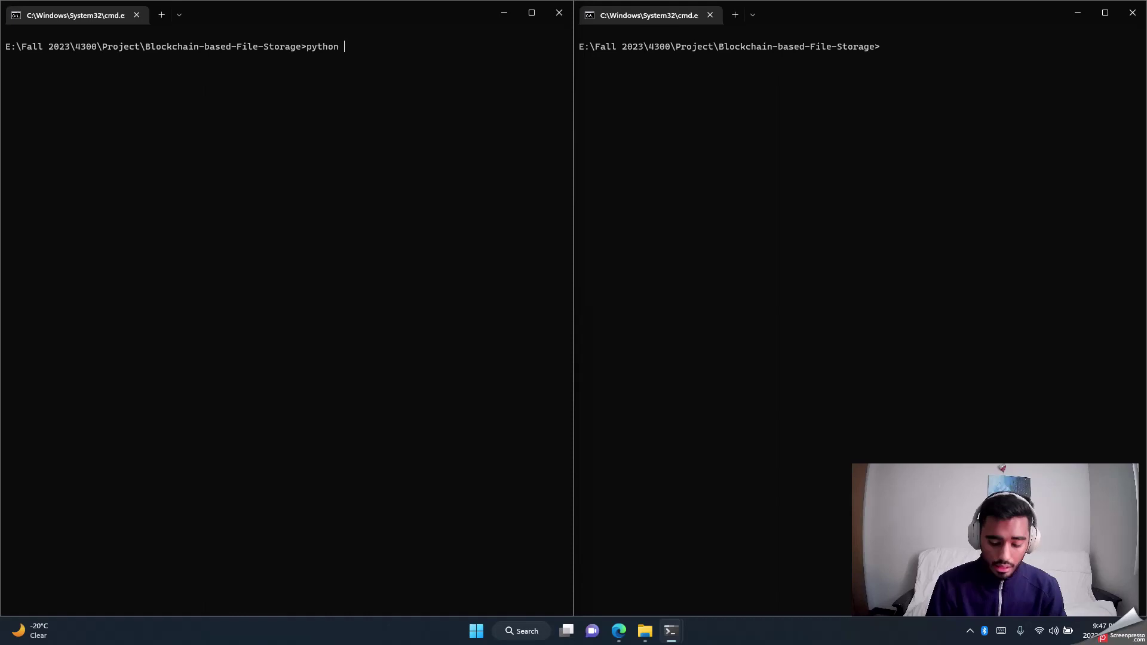
text(peer.py)
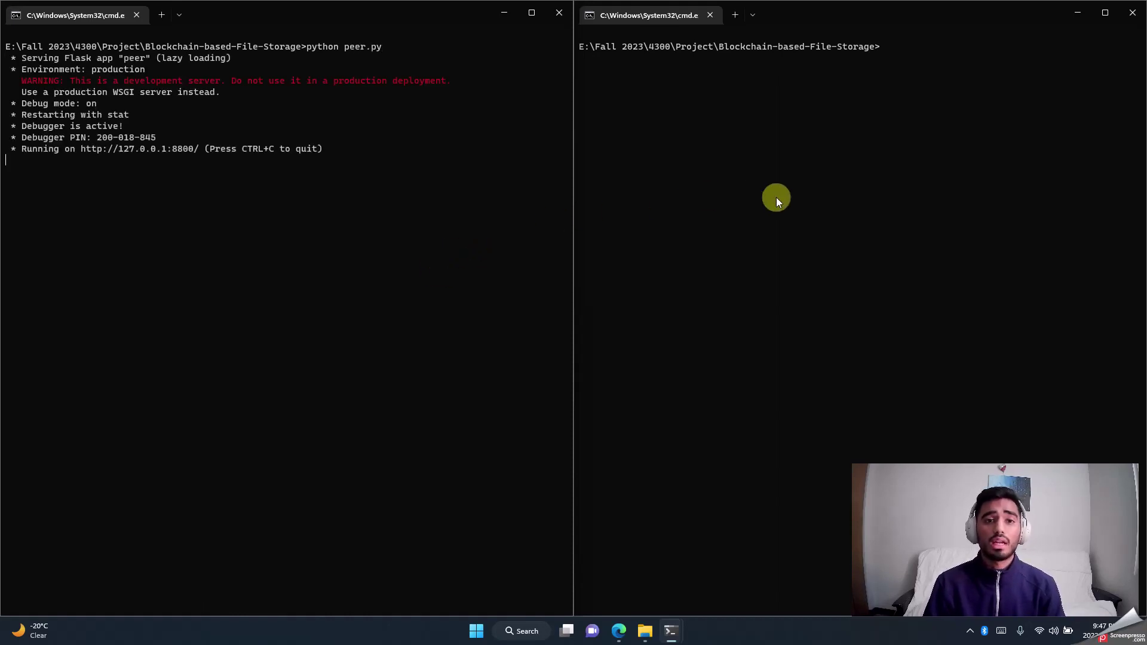
click(794, 181)
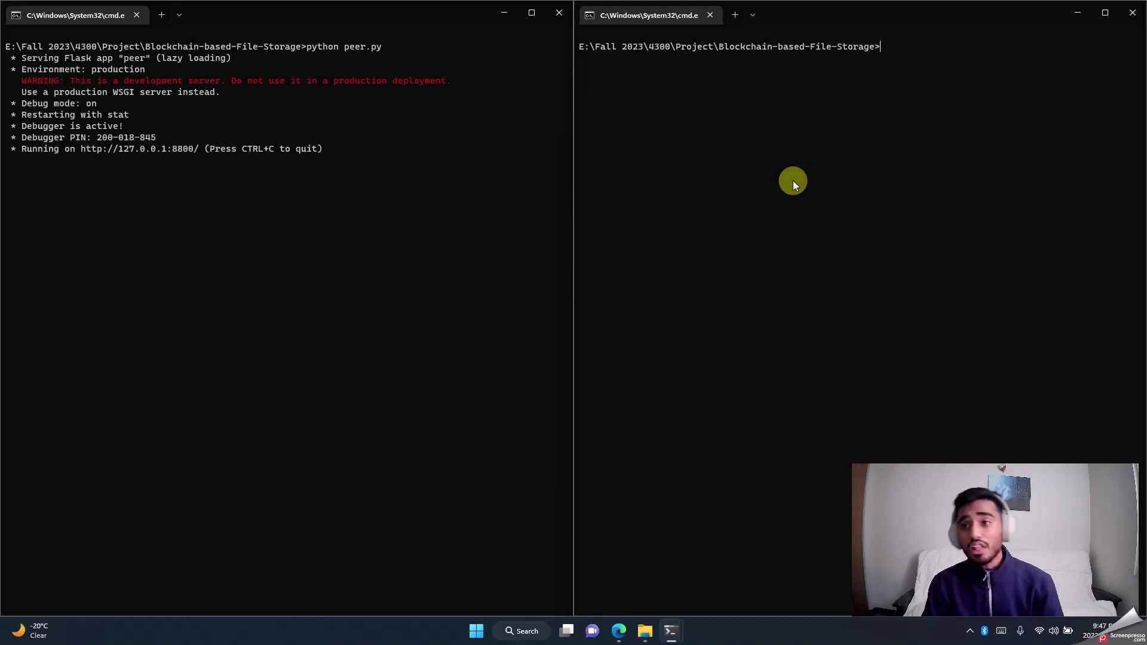
text(python run_app.py)
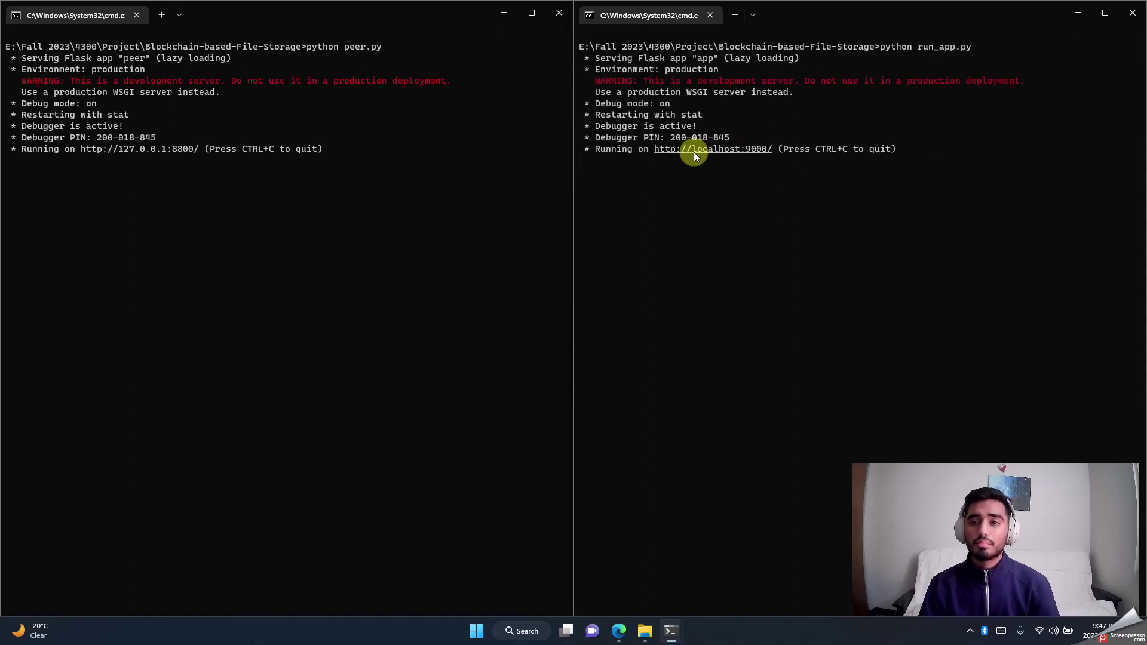
ctrl+click(770, 150)
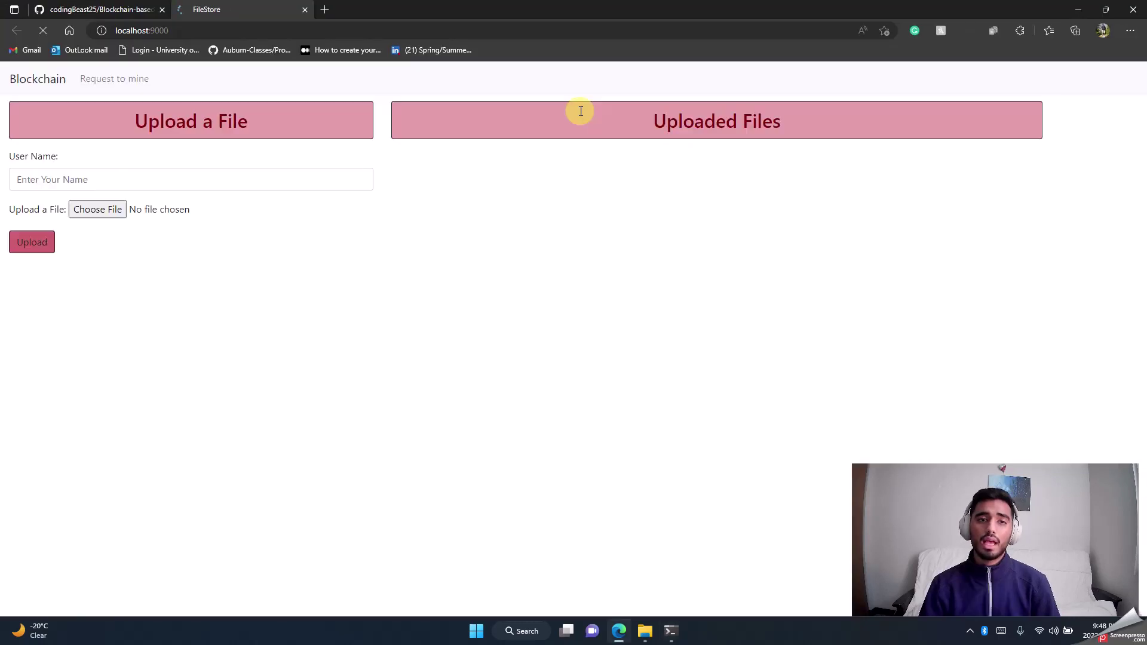
click(288, 181)
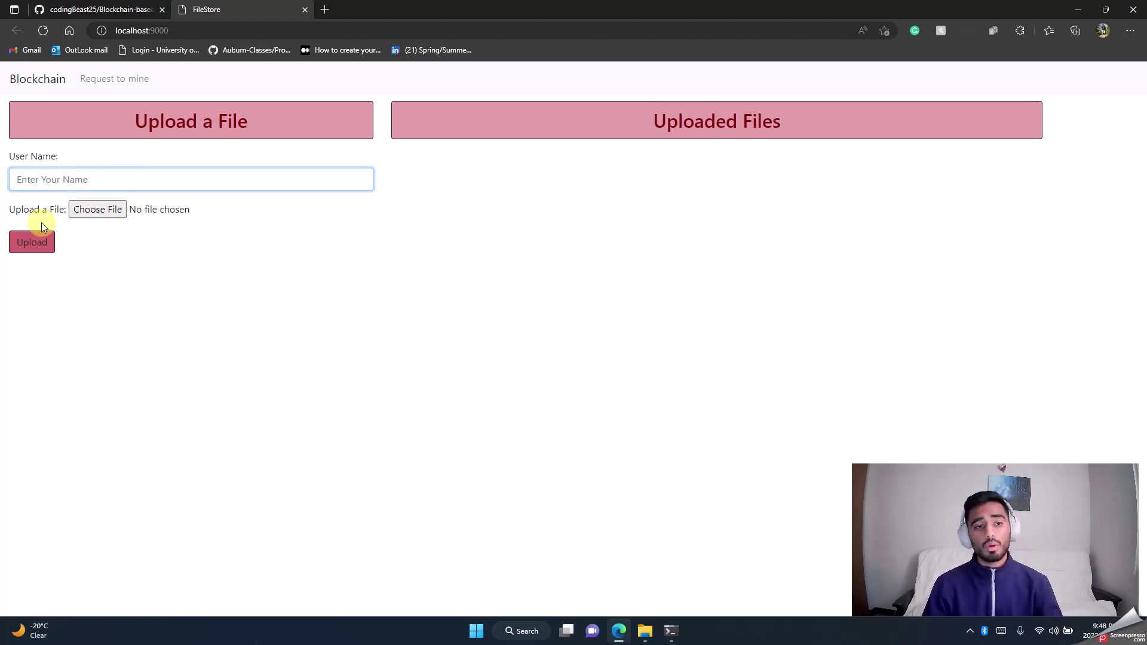
click(44, 247)
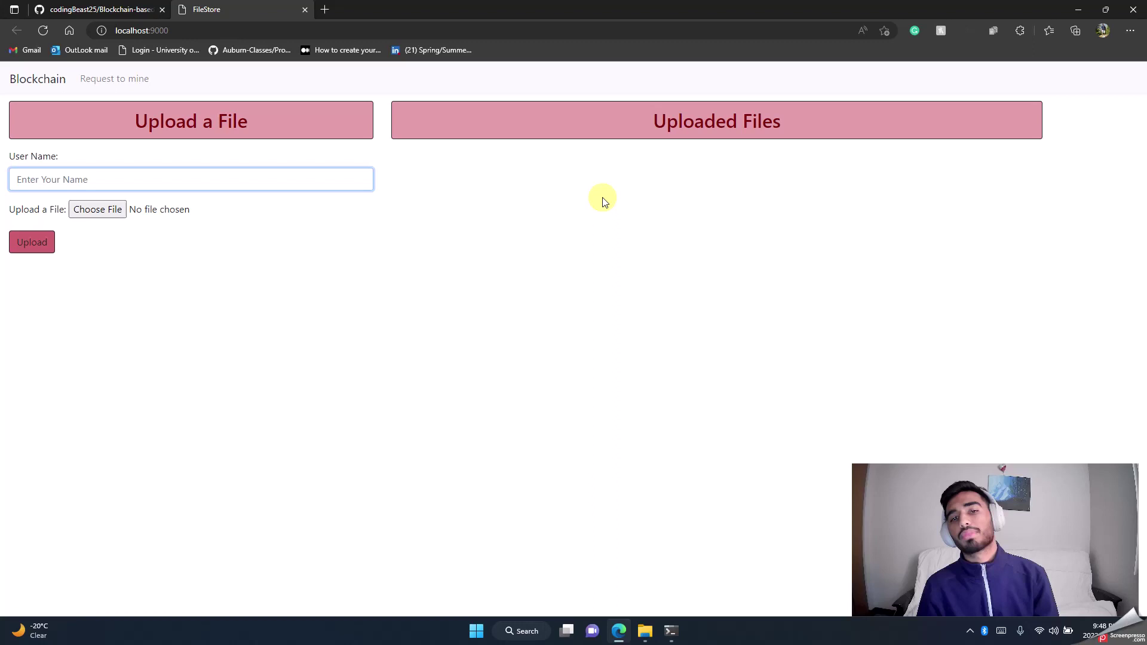
- Upload 1.iml under a user name, mine block #1, and return to FileStore
text(Kabir)
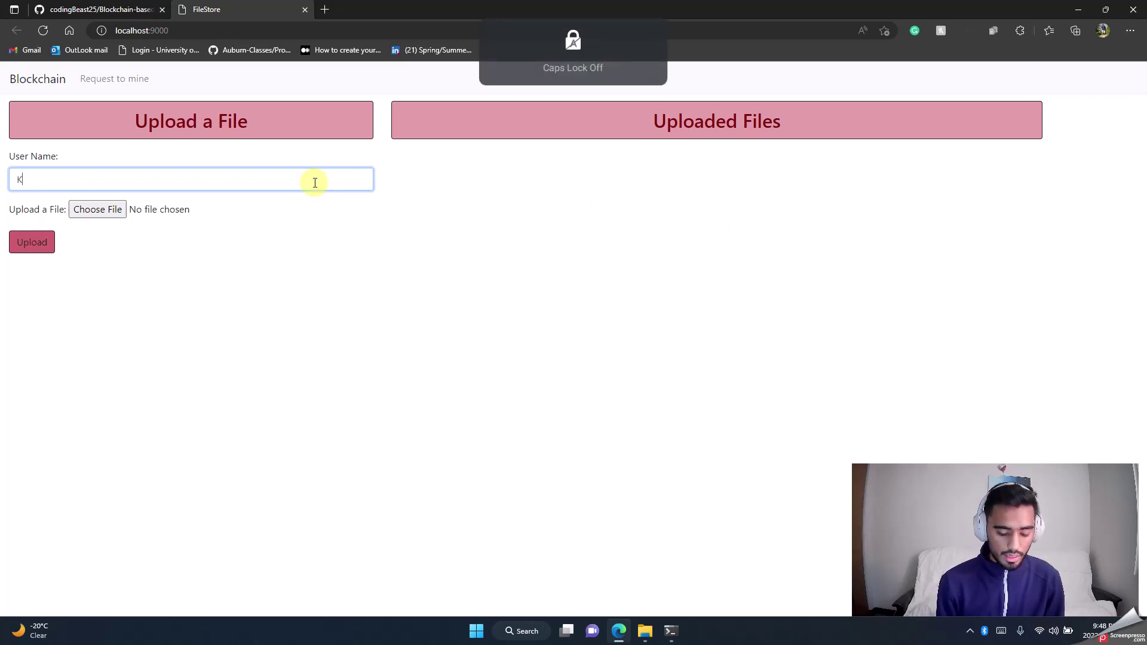
click(96, 209)
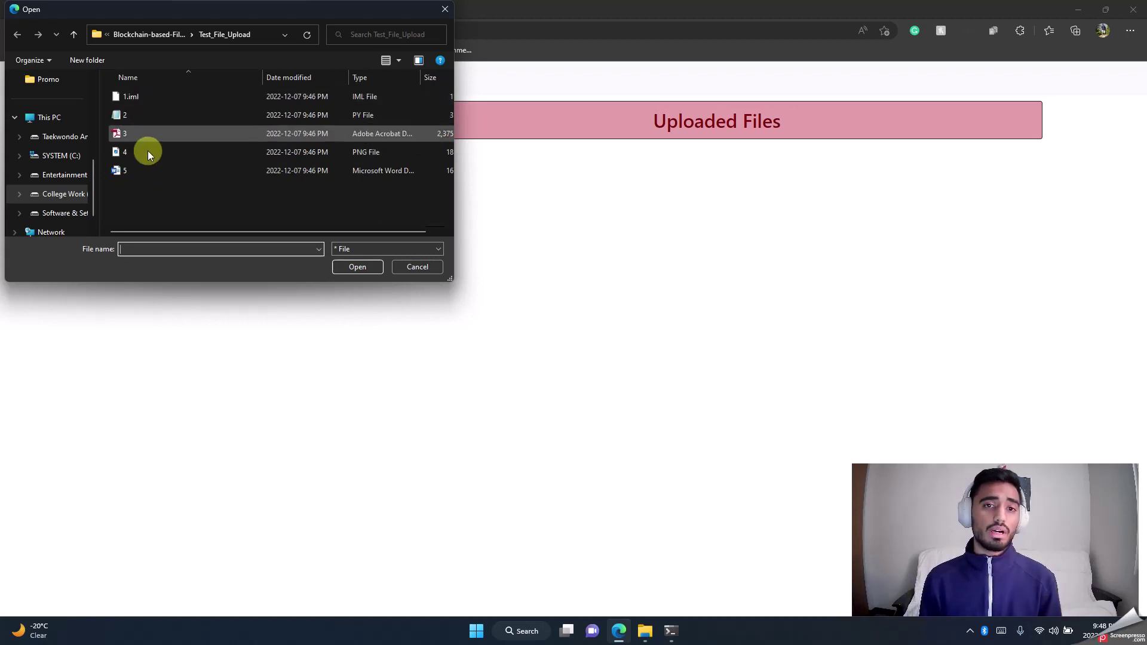
click(152, 101)
click(152, 101)
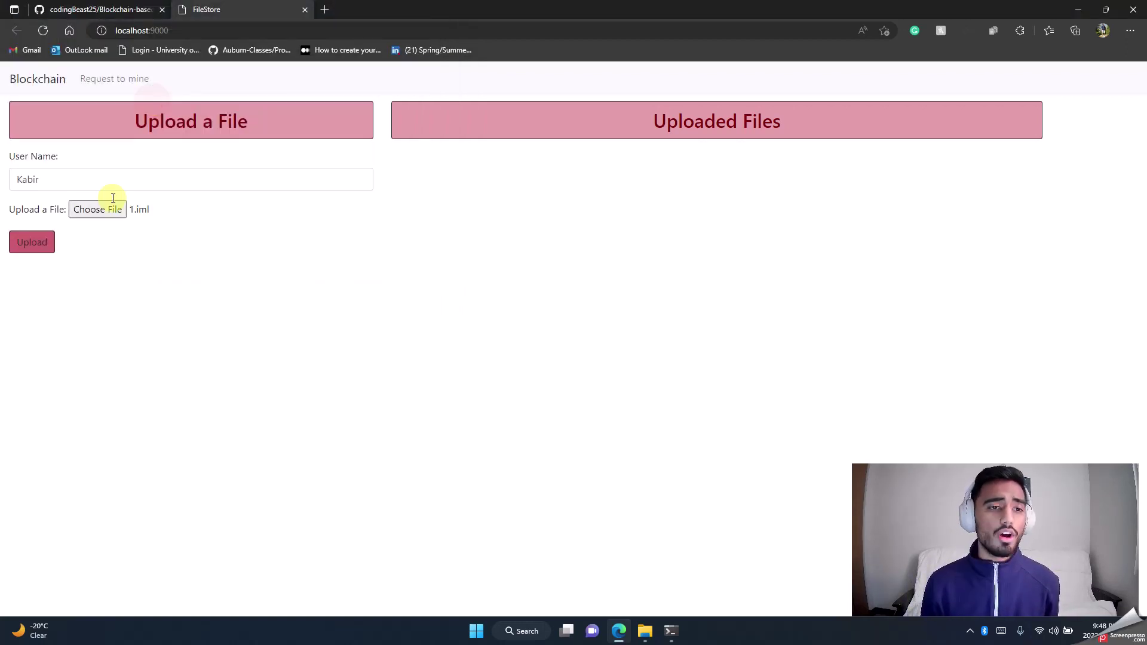
click(34, 243)
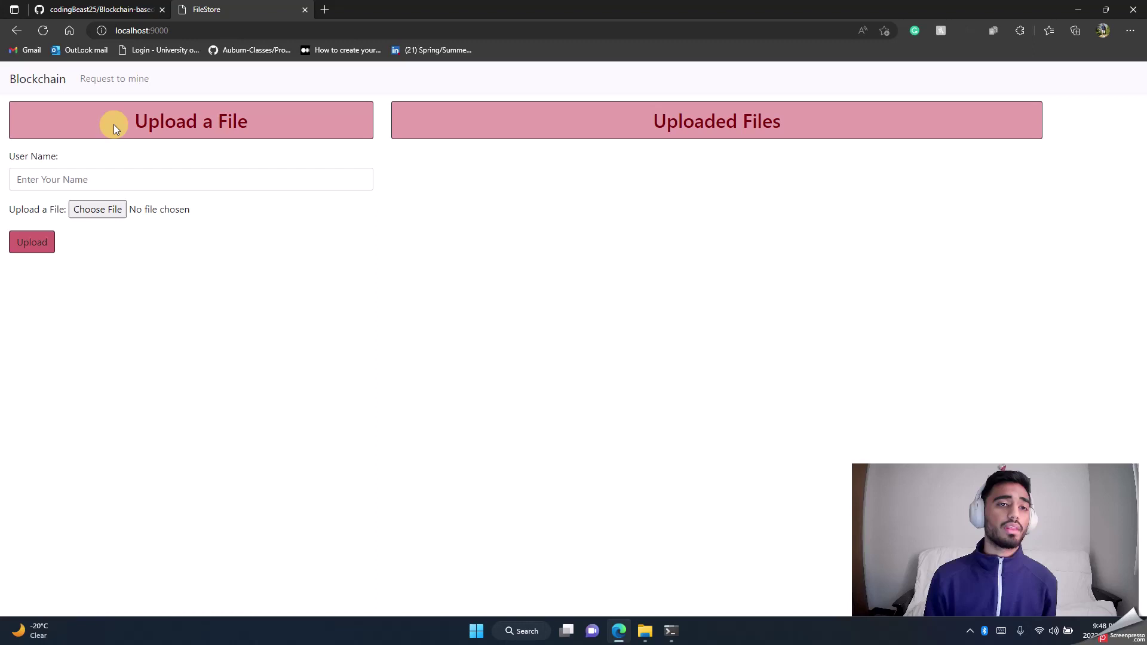
click(115, 79)
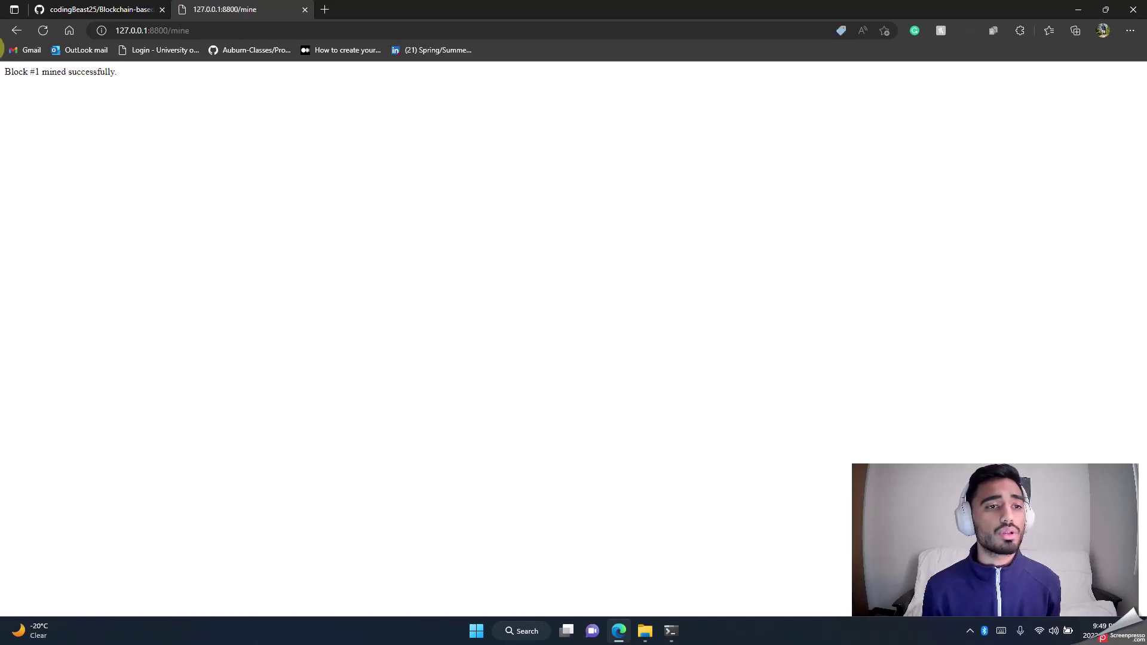
click(11, 31)
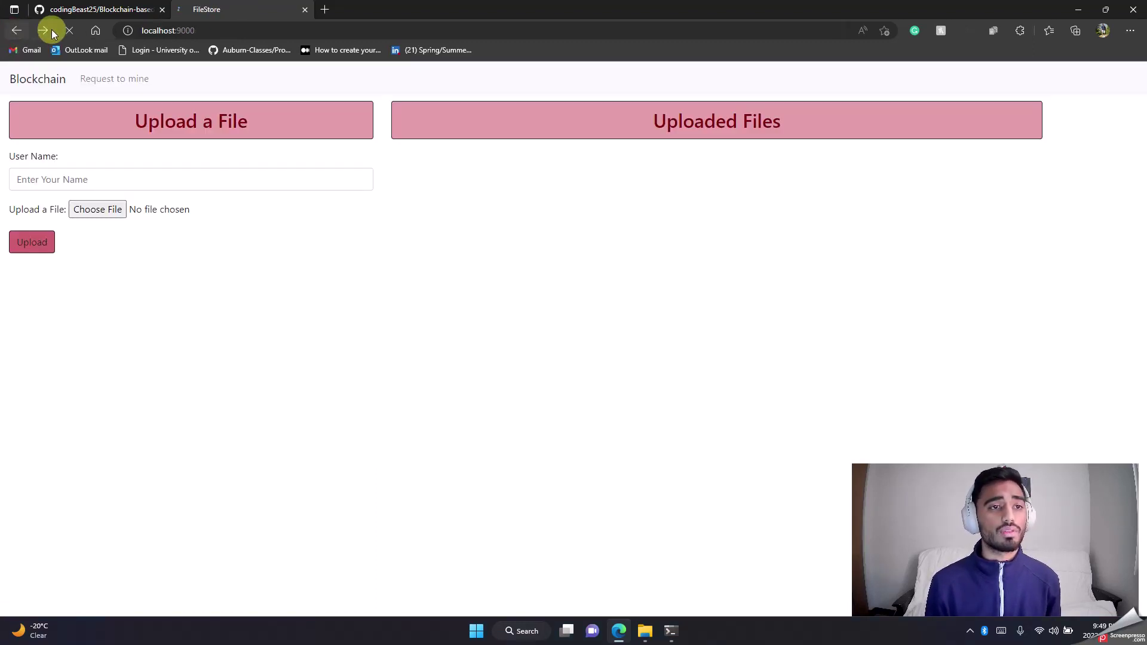
mouse_move(673, 631)
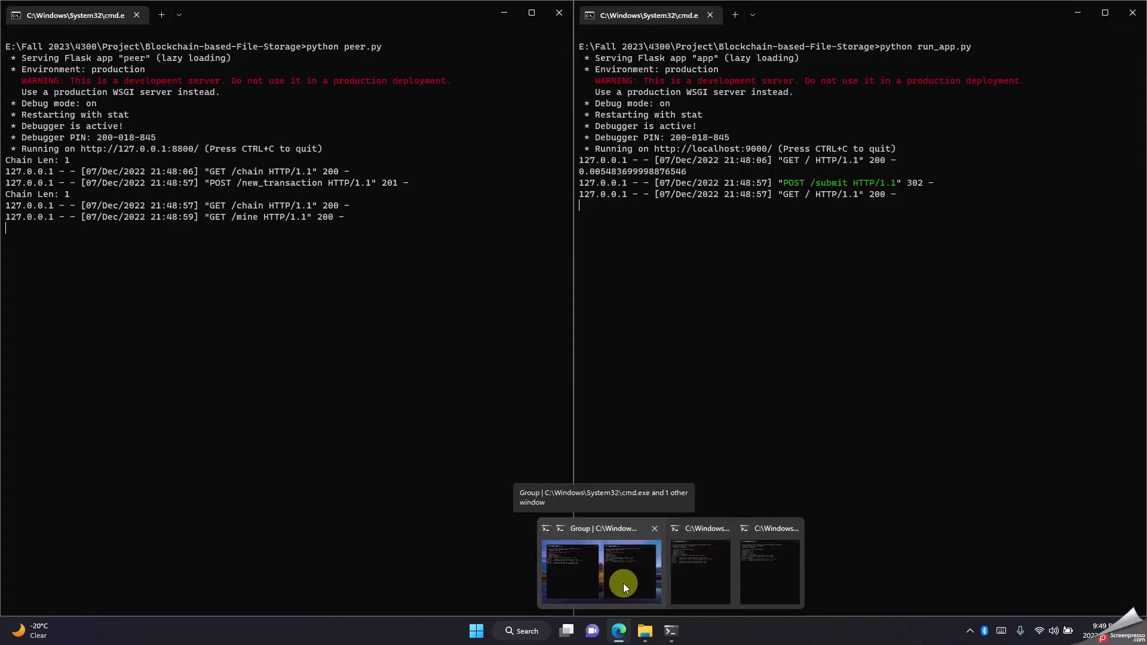
click(622, 583)
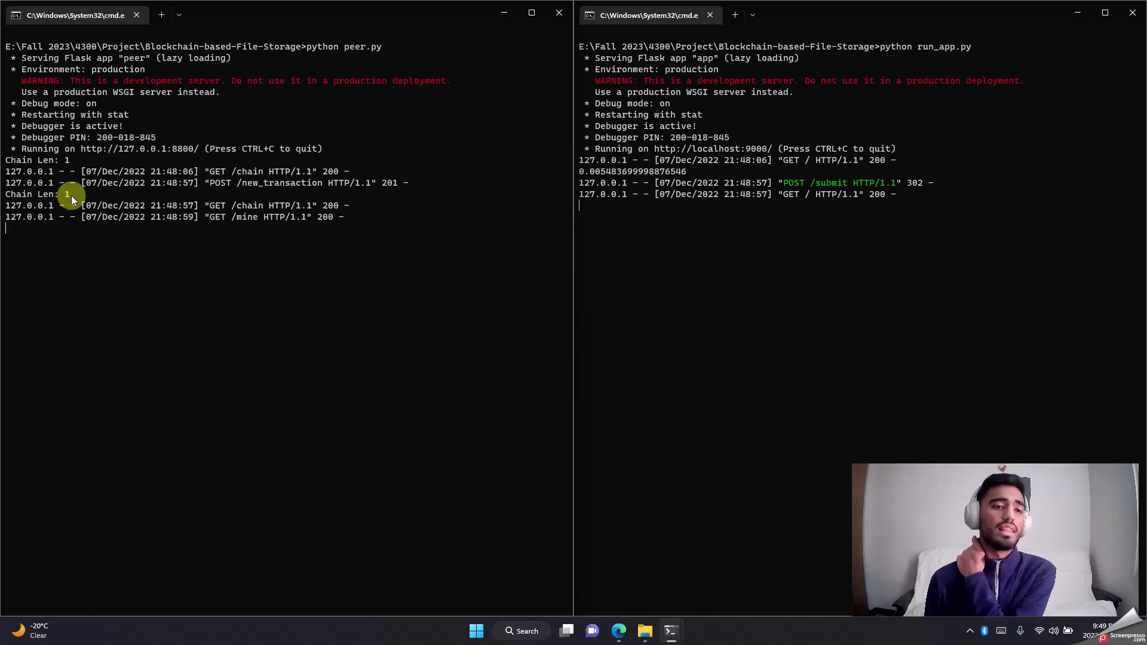
mouse_move(624, 641)
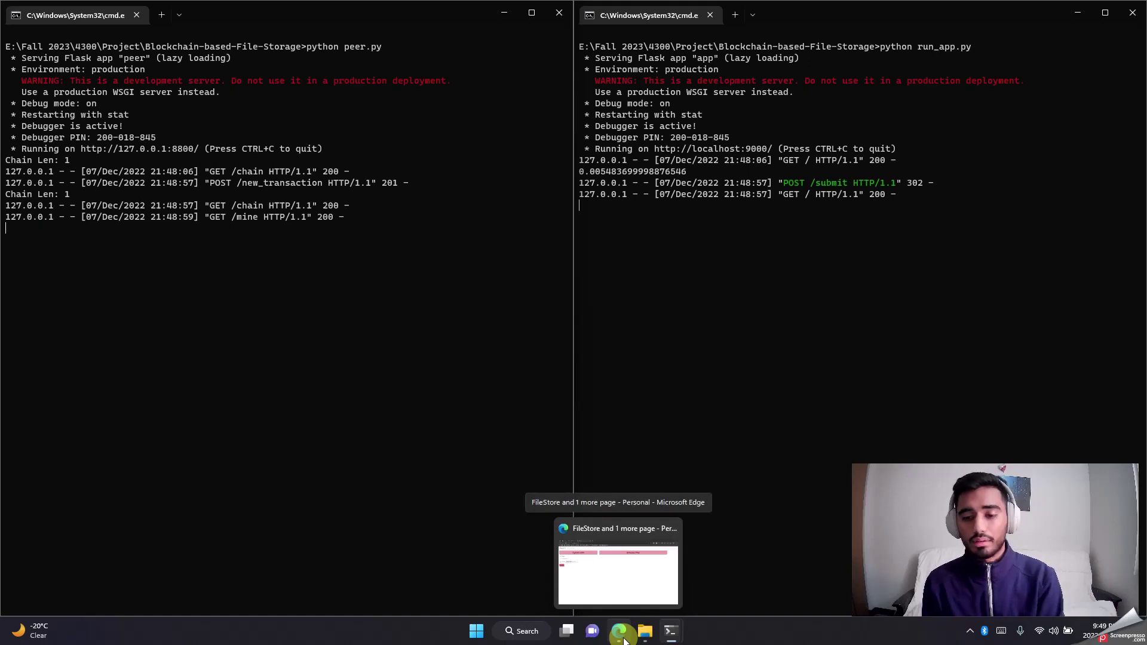
- Enter a second user's name in the FileStore upload form
click(578, 592)
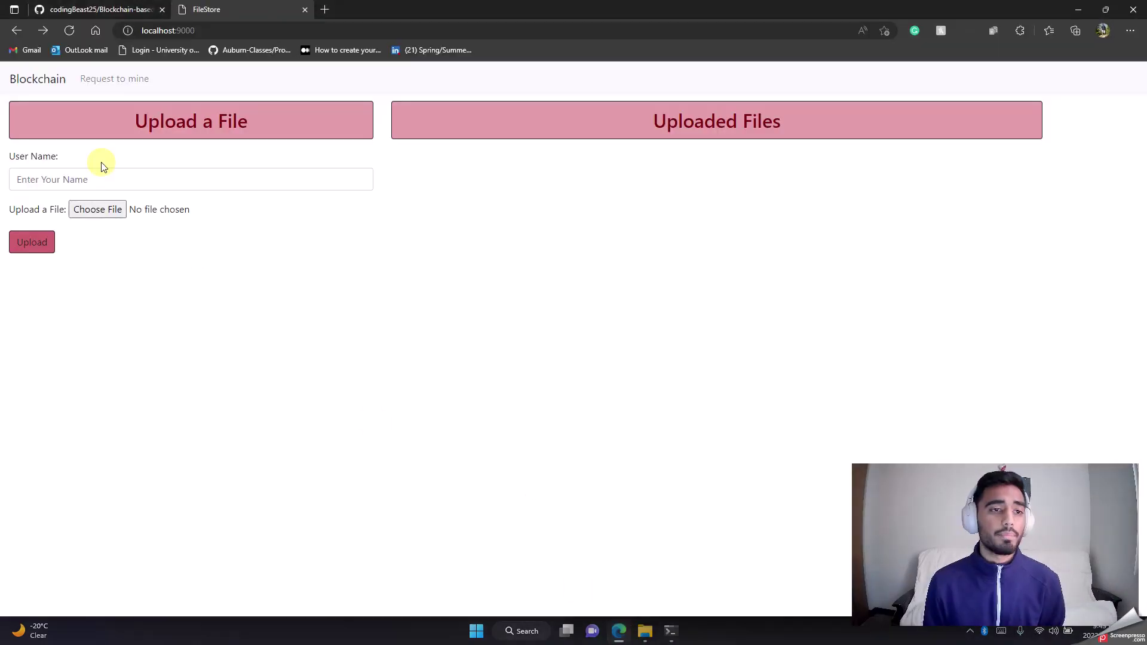
click(71, 181)
key(Caps_Lock)
text(B)
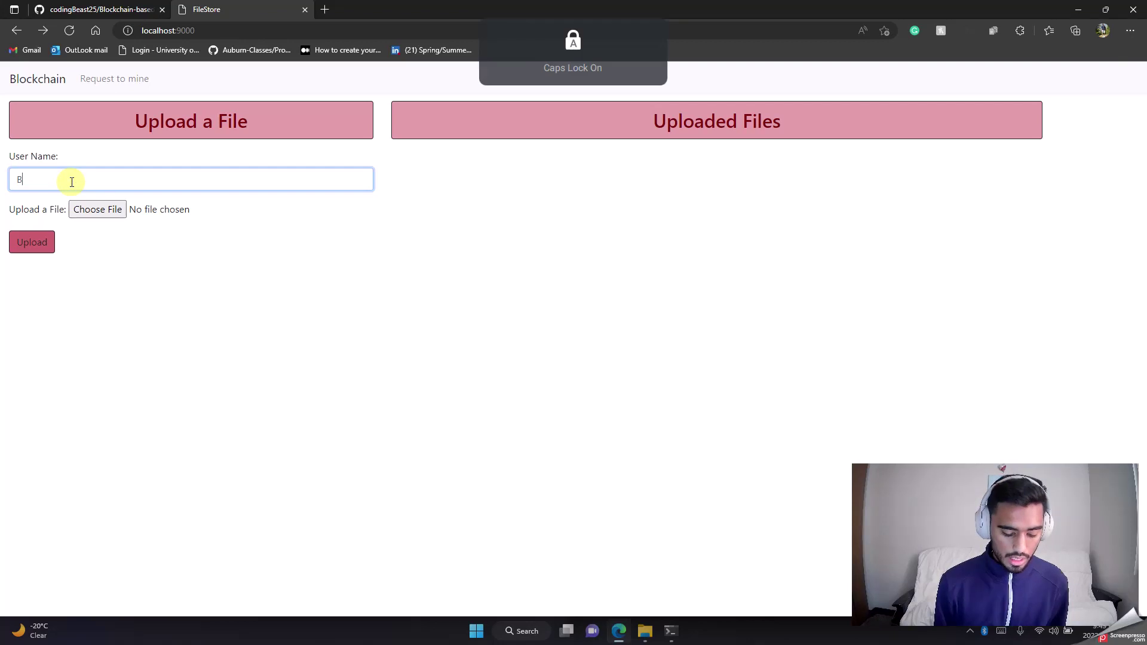
key(Caps_Lock)
text(hautik)
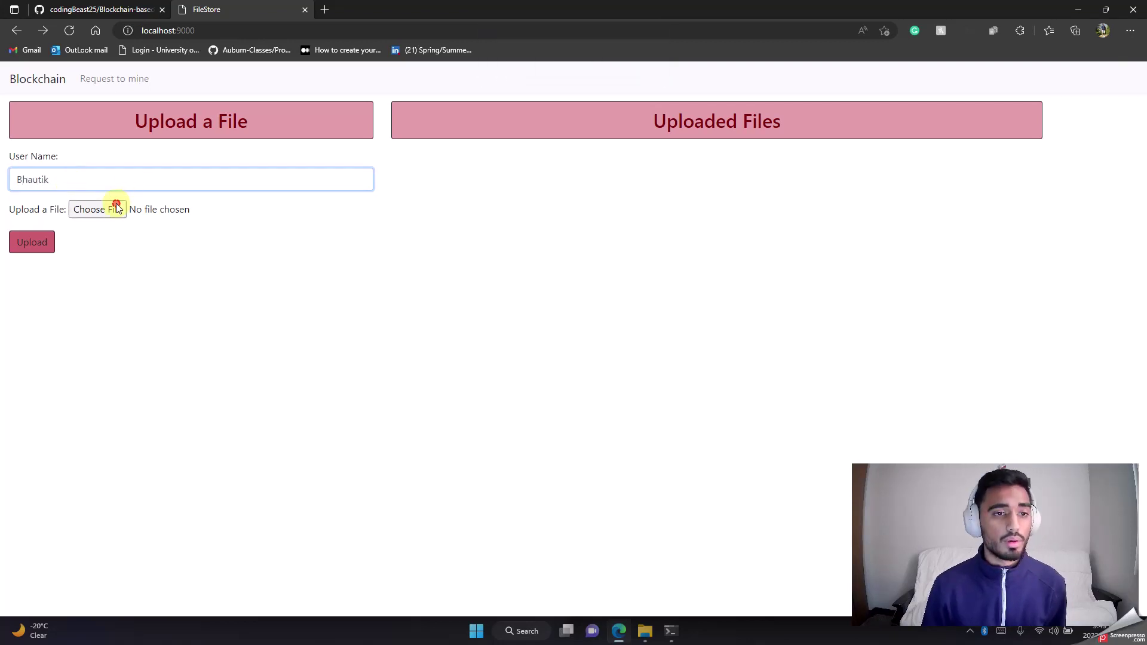
- Upload 2.py, mine it, and reload FileStore to list the new entry
click(114, 208)
click(147, 115)
double_click(147, 114)
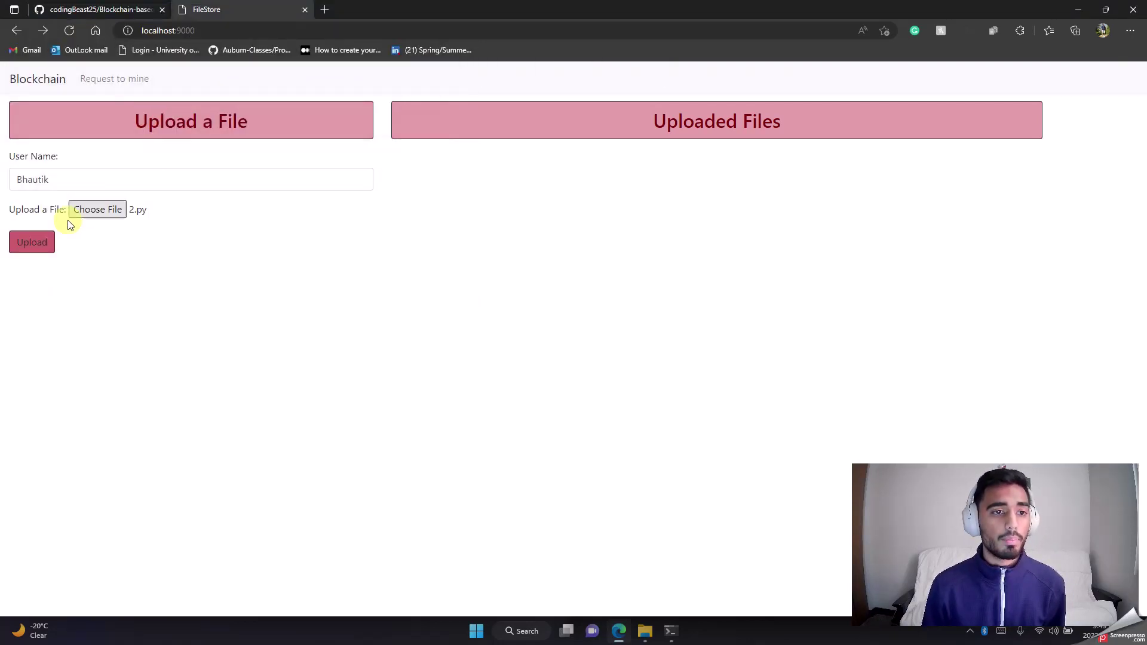
click(33, 242)
click(113, 79)
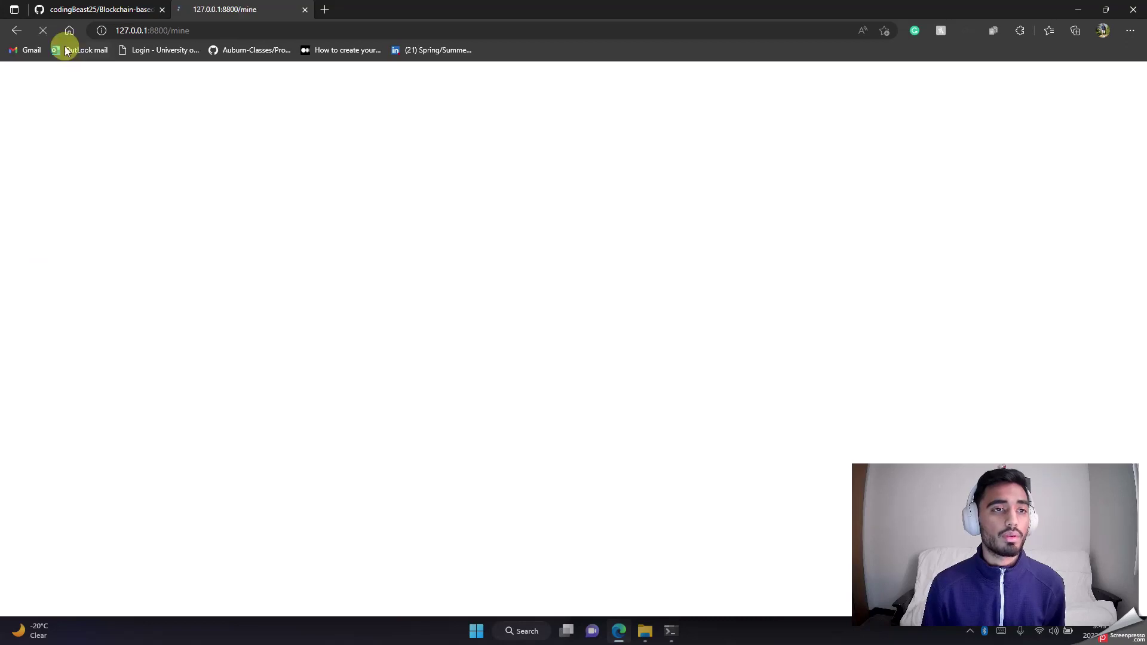
click(16, 31)
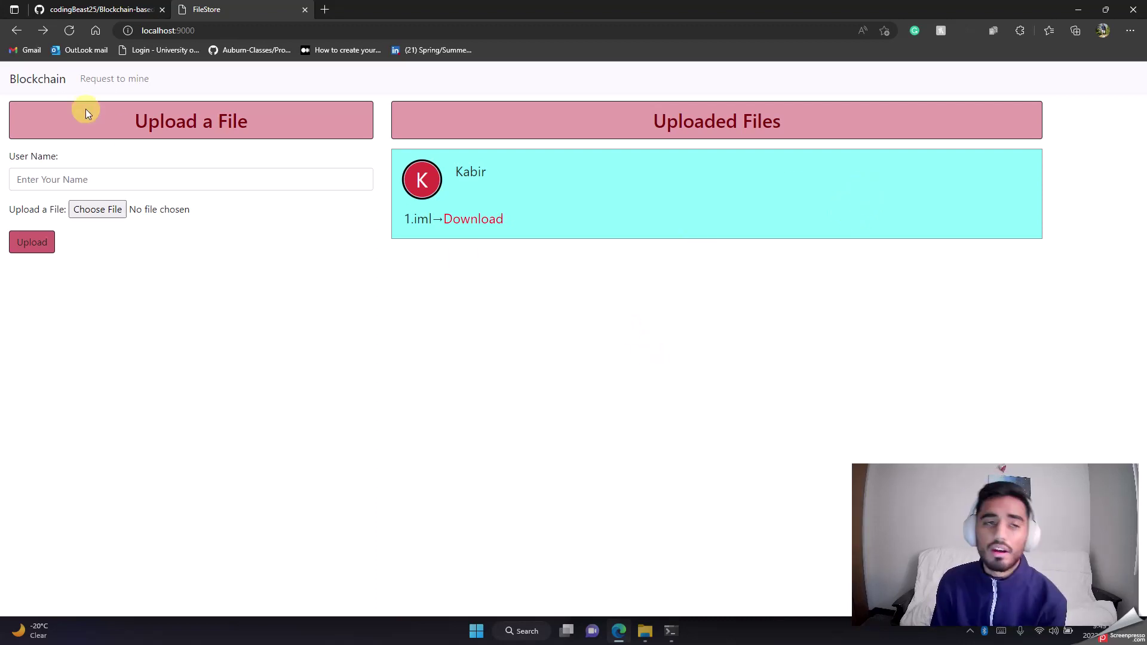
click(66, 29)
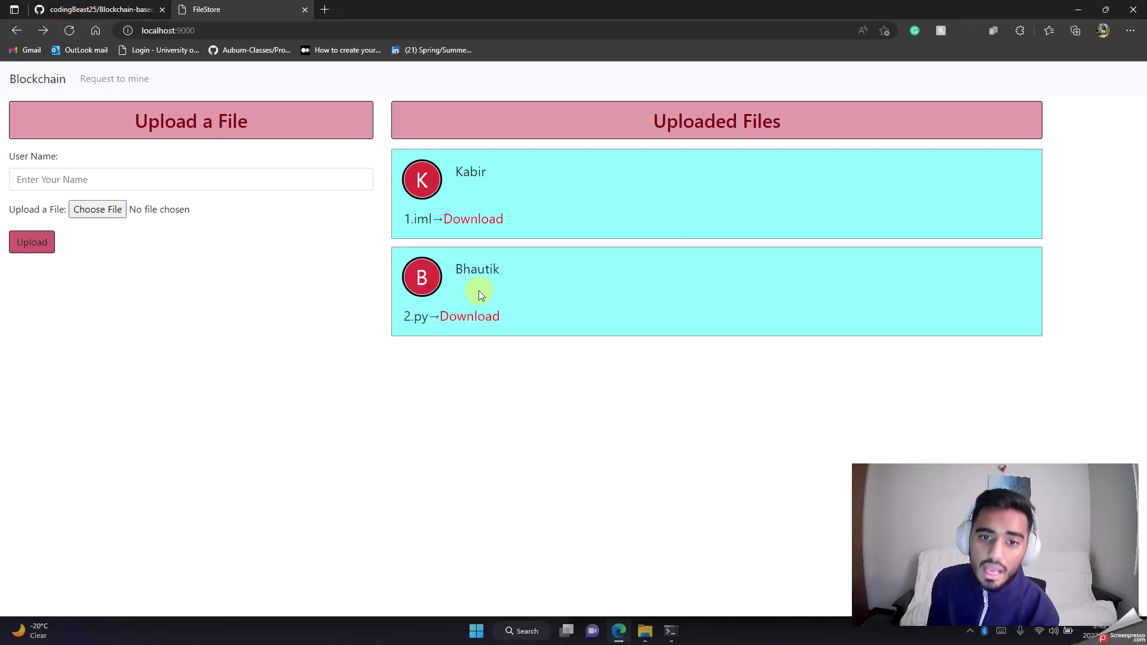
- Upload 3.pdf under a third user name, mine it, and reload FileStore
click(133, 185)
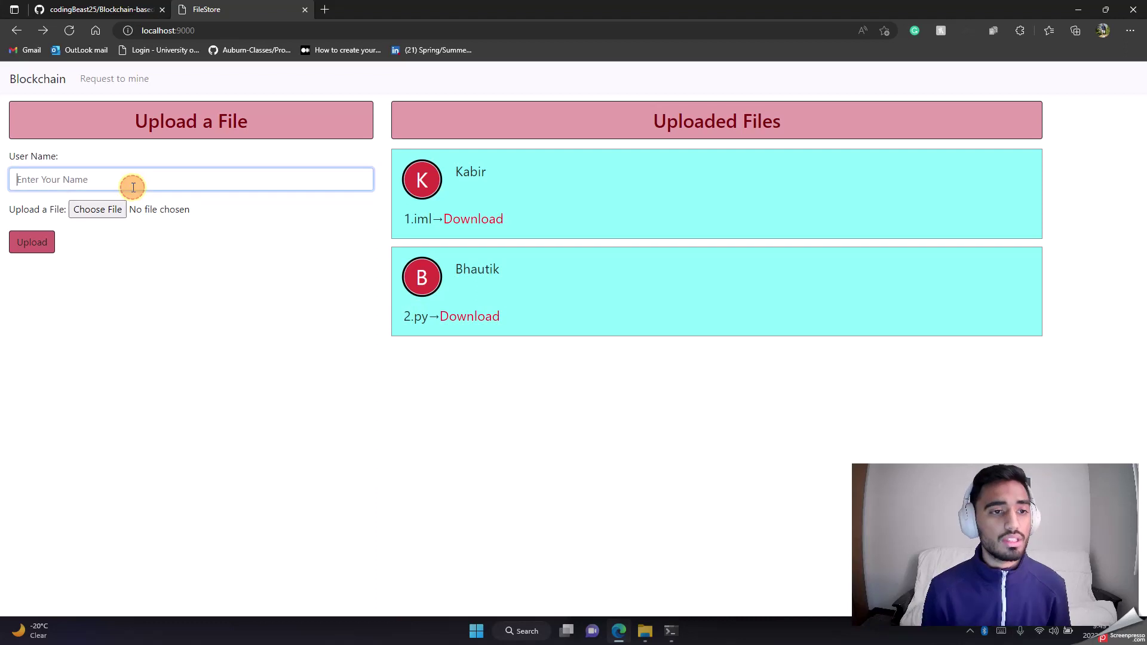
key(Caps_Lock)
text(B)
key(Caps_Lock)
text(ob)
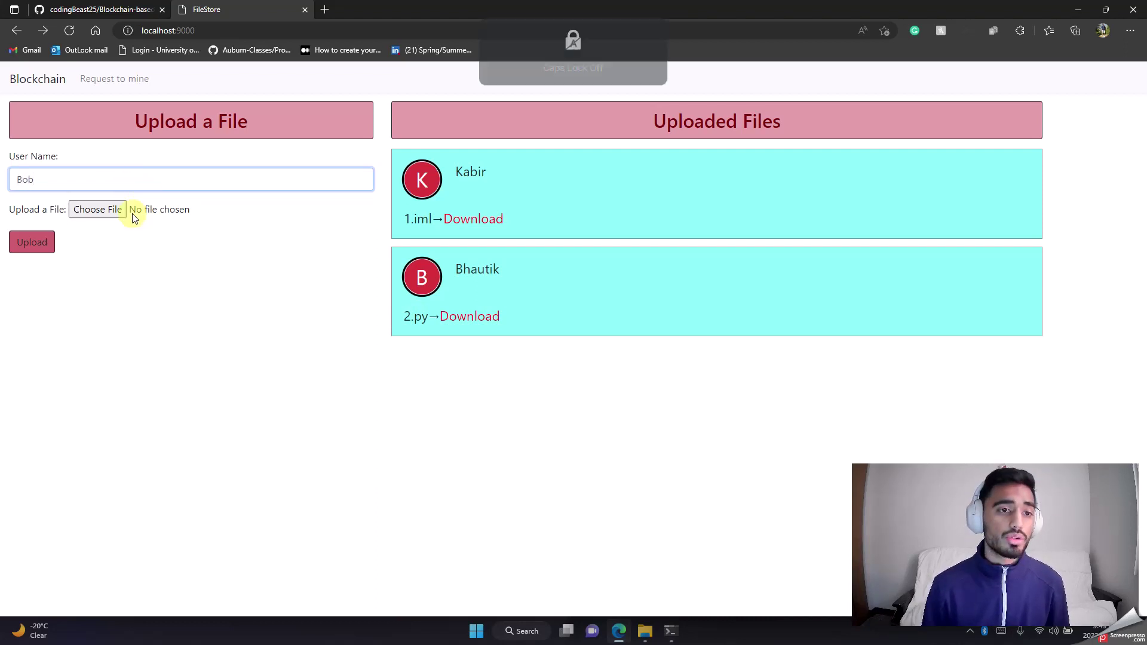
click(113, 208)
double_click(138, 143)
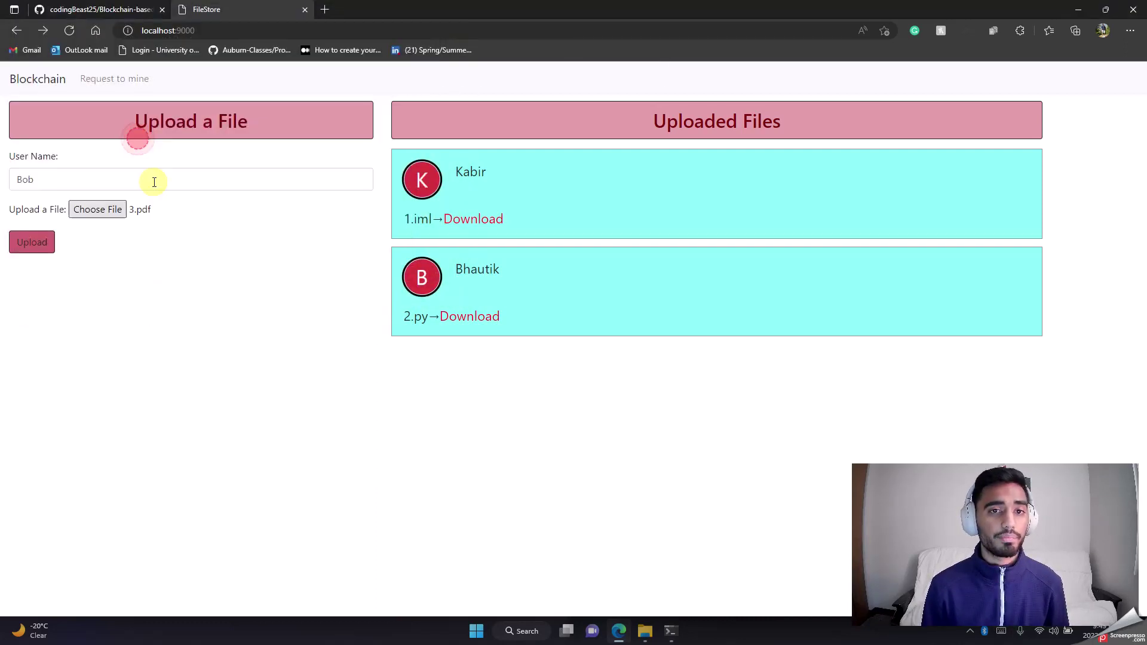
click(32, 241)
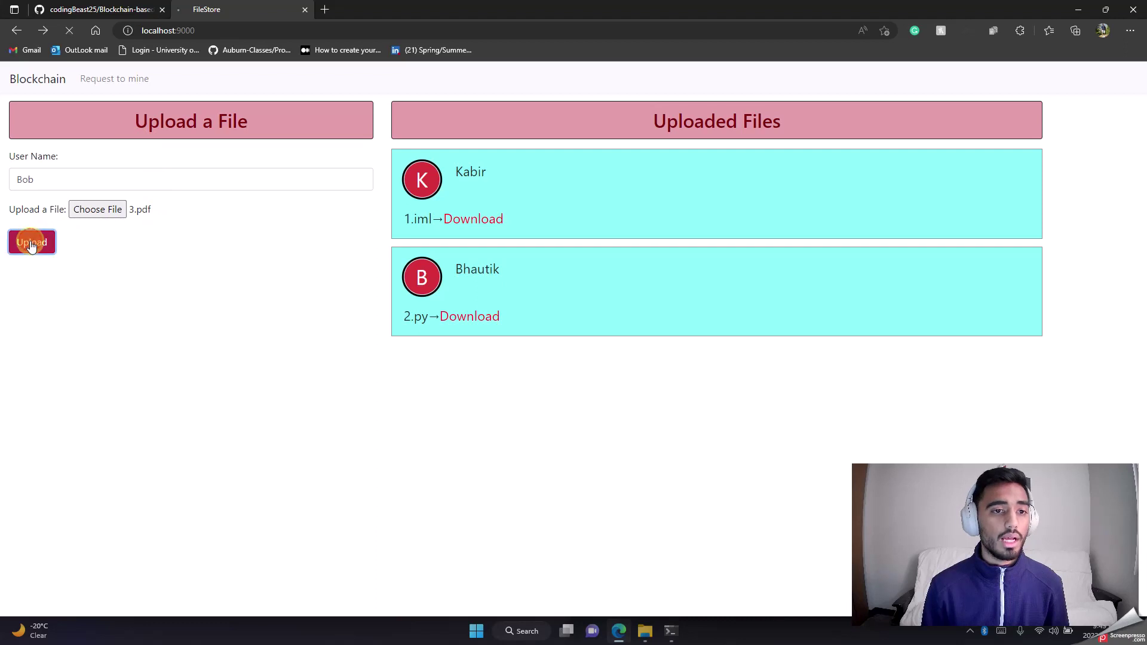
click(102, 79)
click(14, 33)
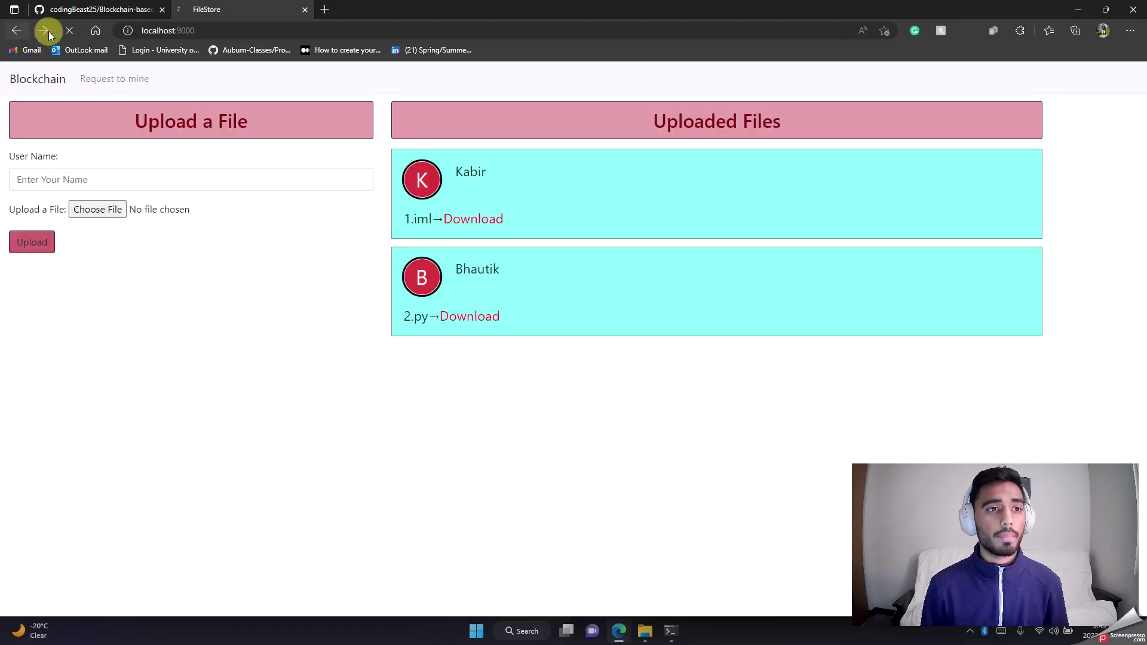
click(69, 31)
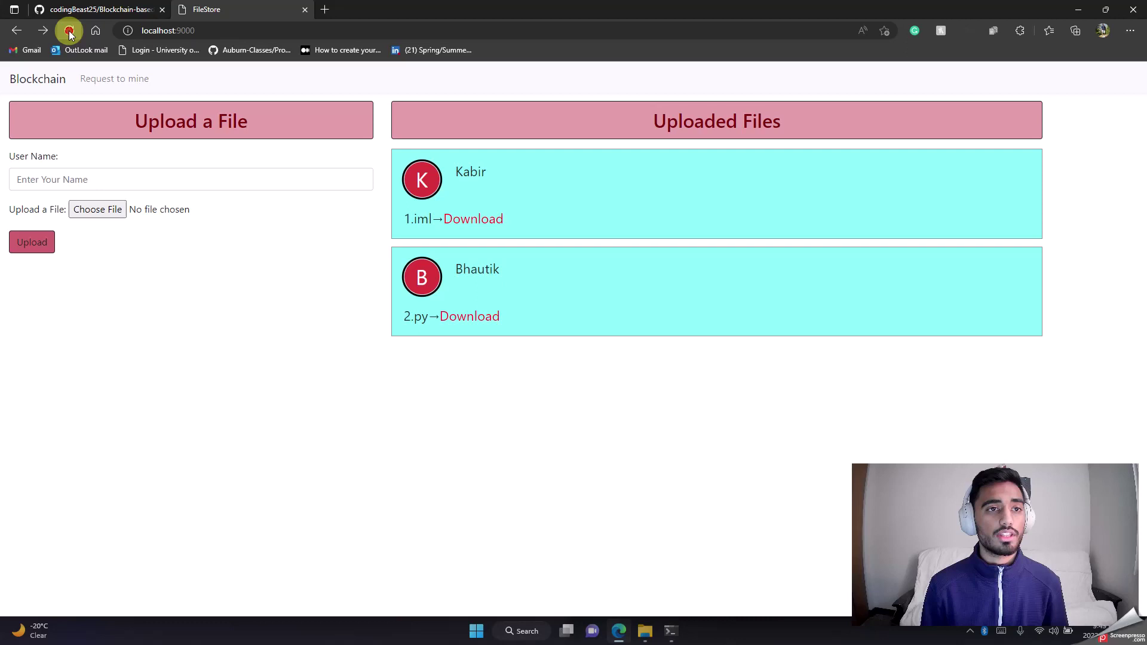
- Upload 4.png under a fourth user name, mine it, and reload FileStore
click(89, 179)
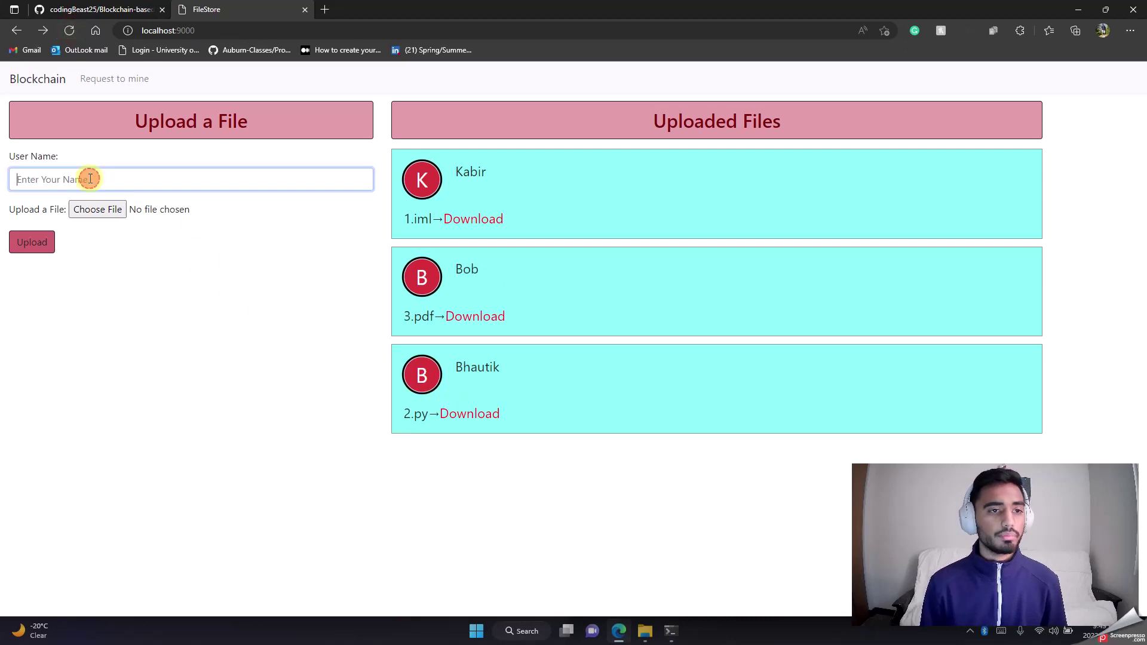
key(Caps_Lock)
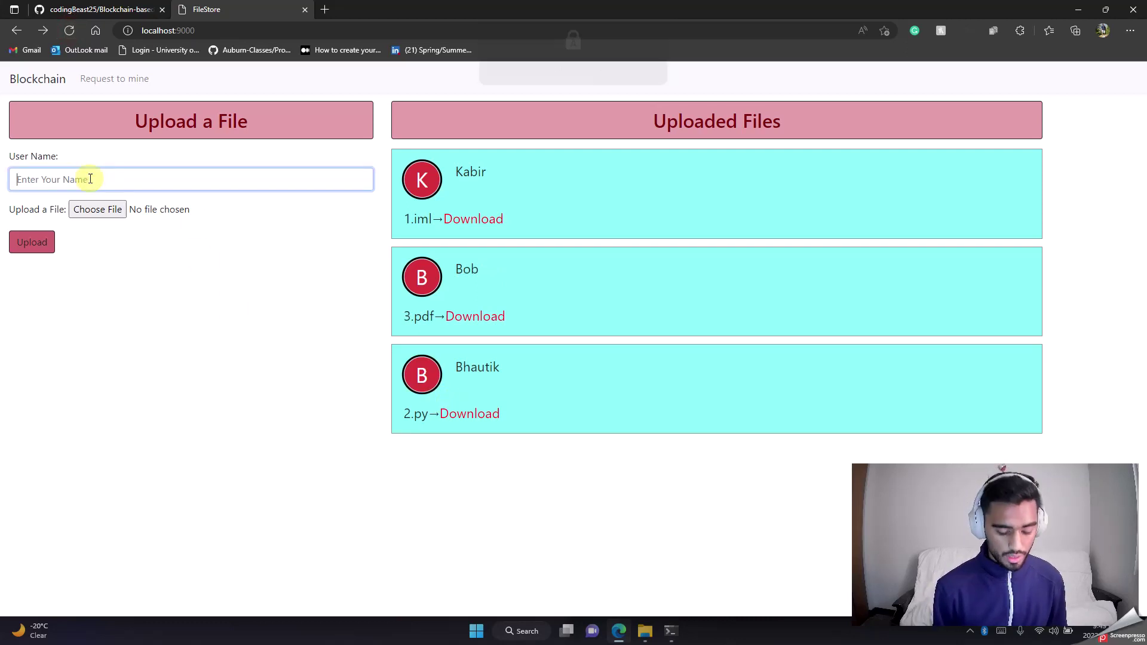
text(A)
key(Caps_Lock)
text(lice)
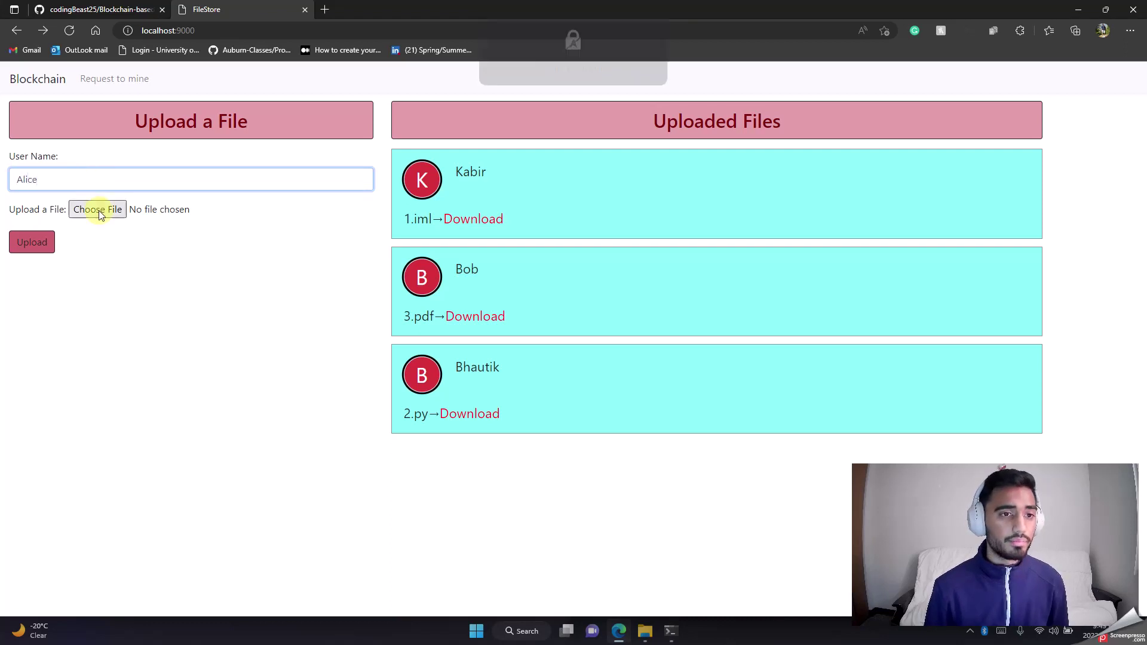
click(100, 209)
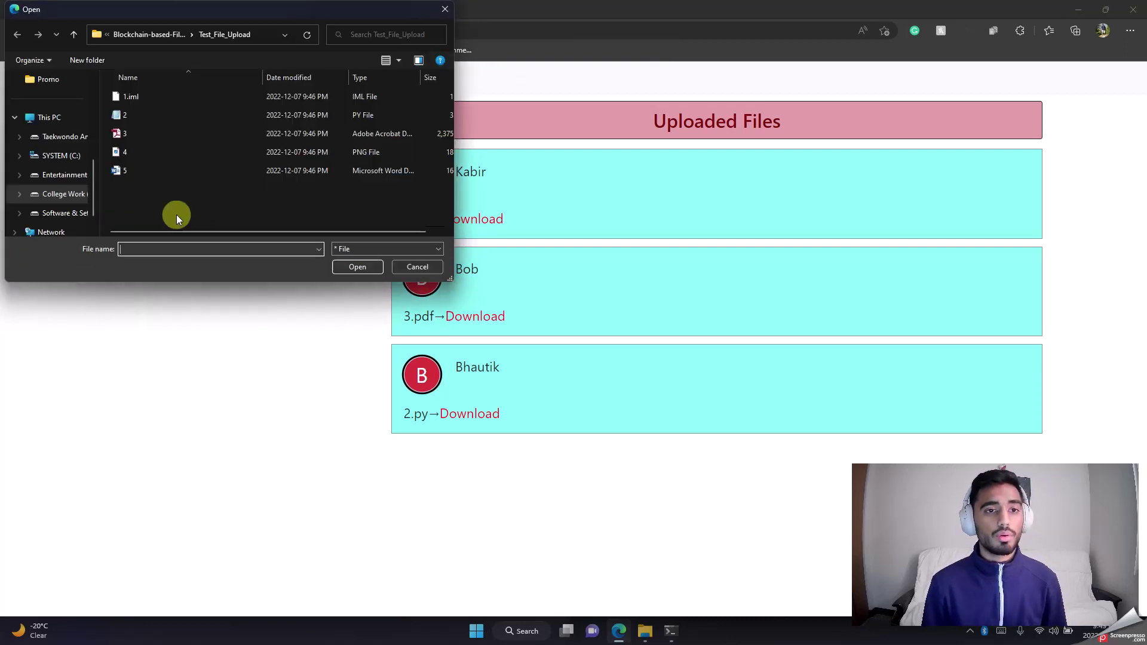
double_click(126, 153)
click(34, 242)
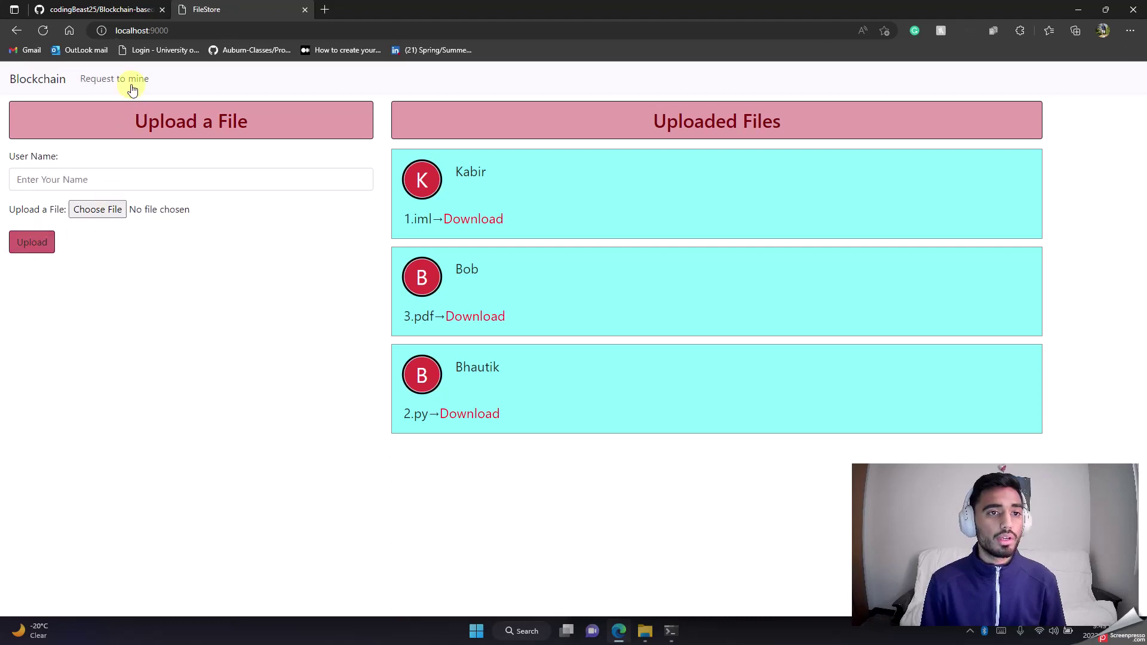
click(98, 78)
click(17, 31)
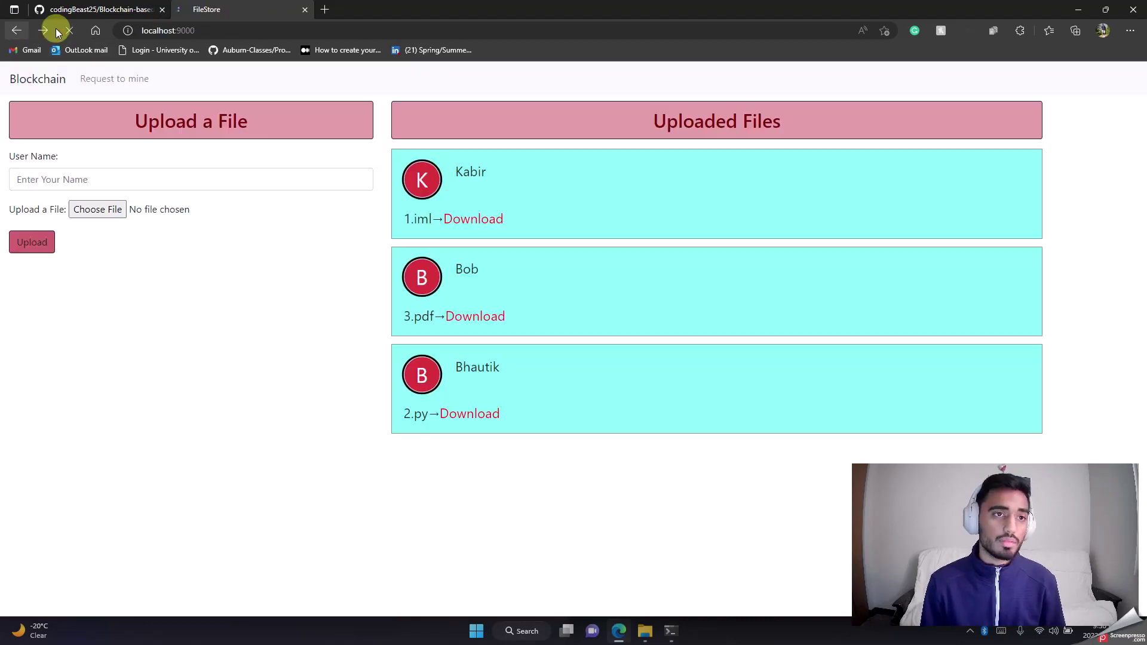
click(68, 30)
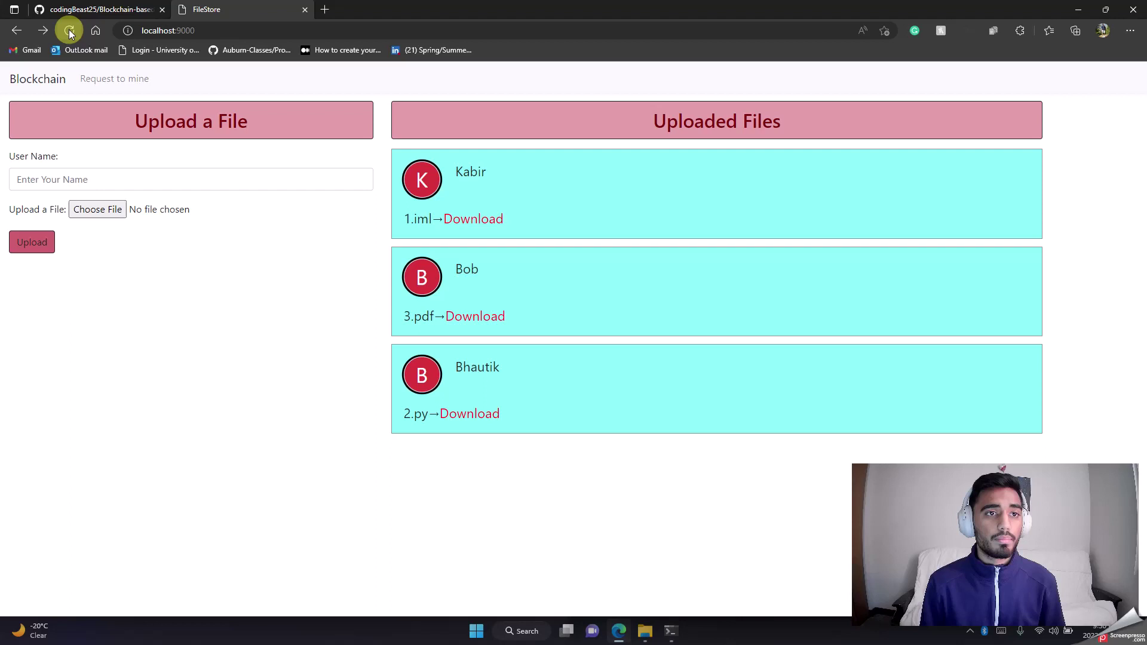
- Upload 5.docx under a fifth user name, mine it, and view the updated list
click(136, 183)
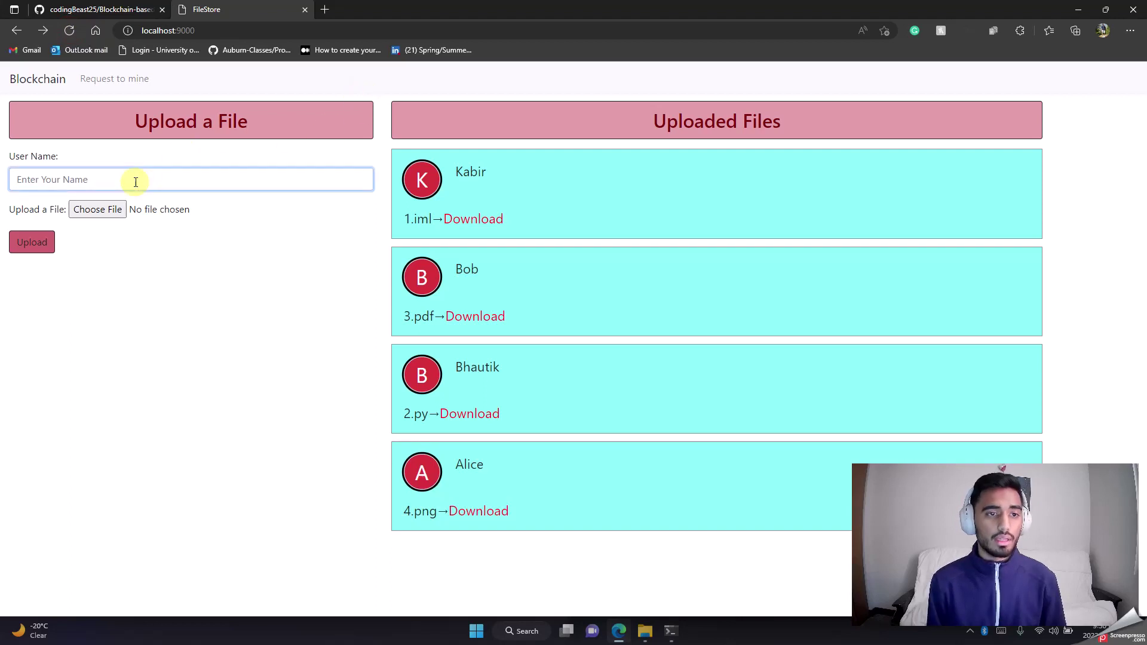
key(Caps_Lock)
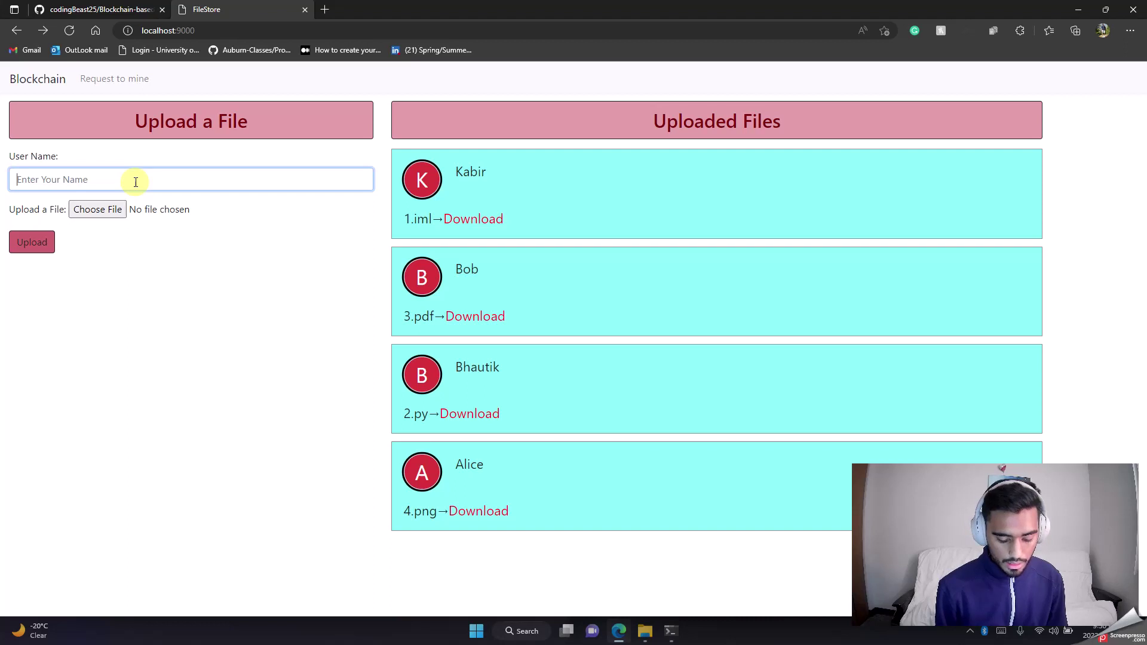
text(J)
key(Caps_Lock)
text(ohn)
click(115, 207)
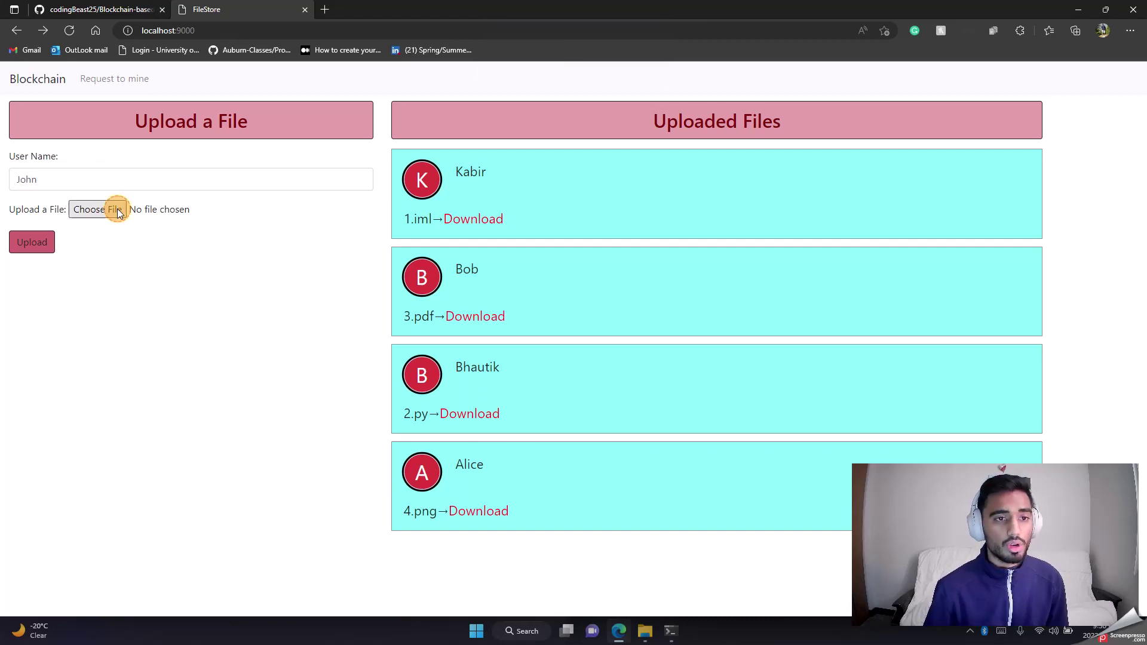
double_click(135, 170)
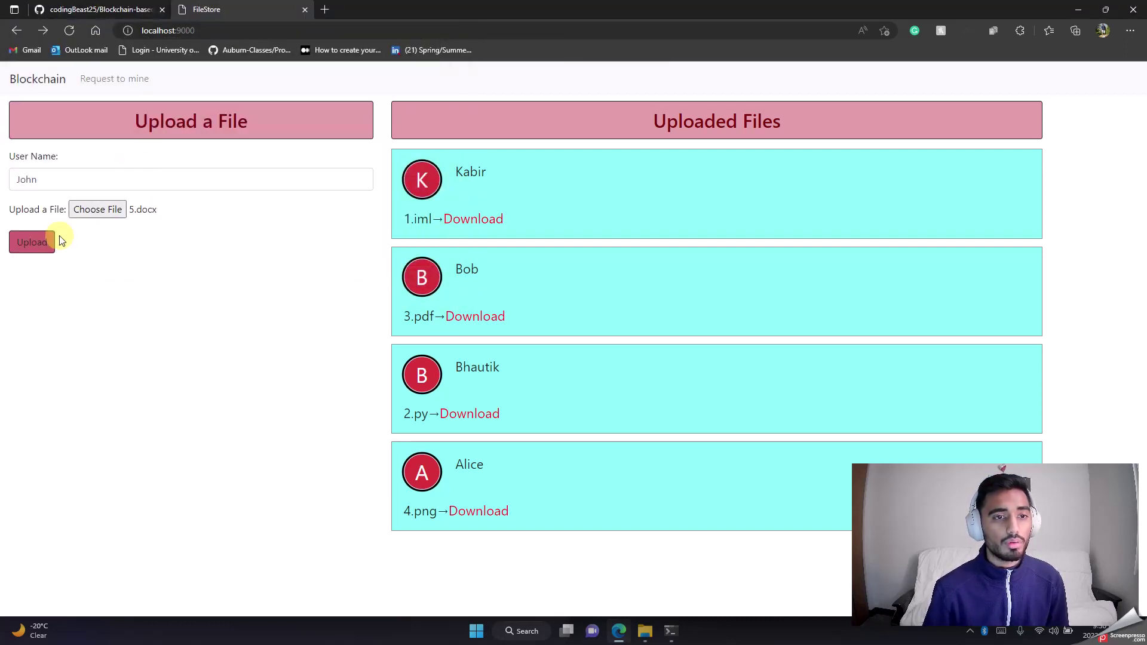
click(32, 242)
click(119, 79)
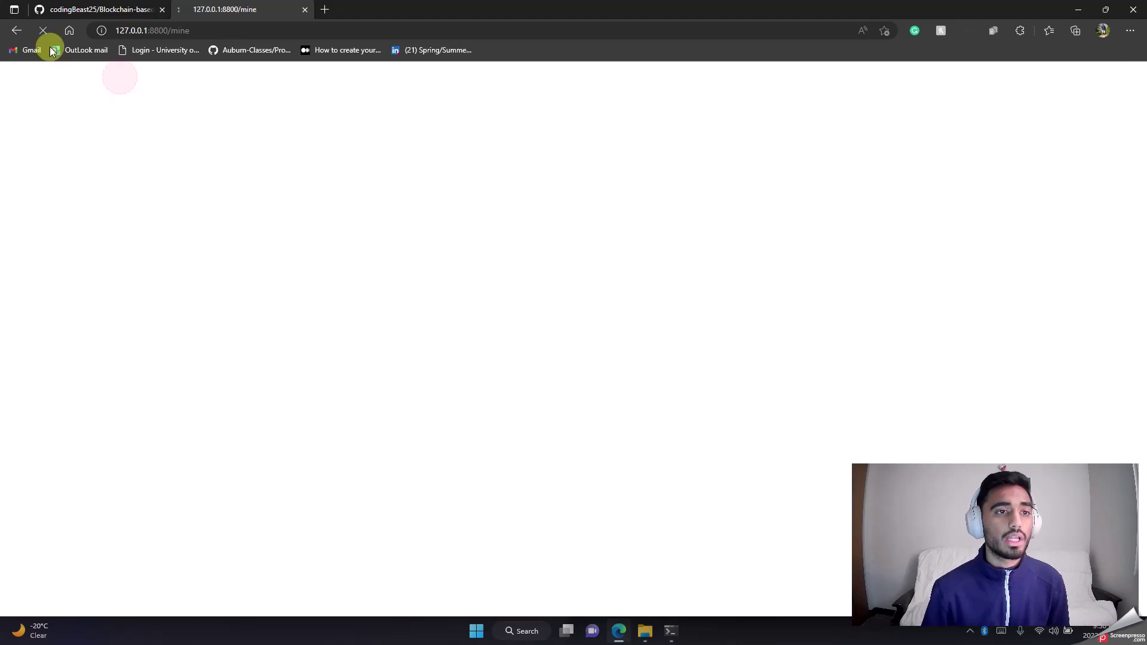
click(17, 31)
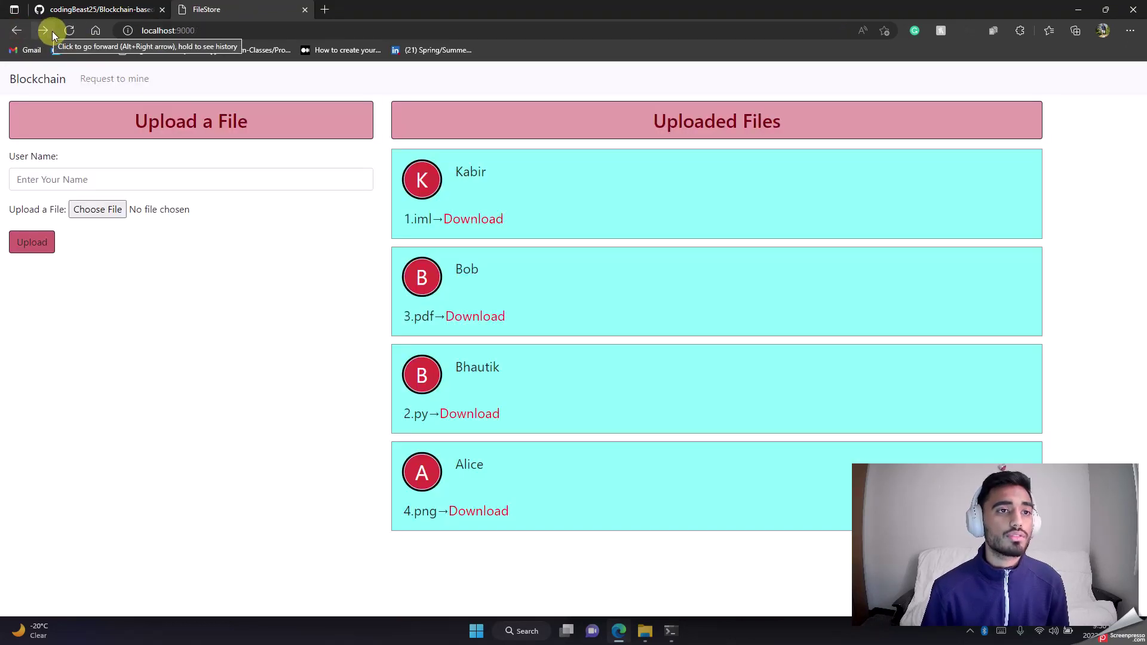
scroll(671, 346, down, 1)
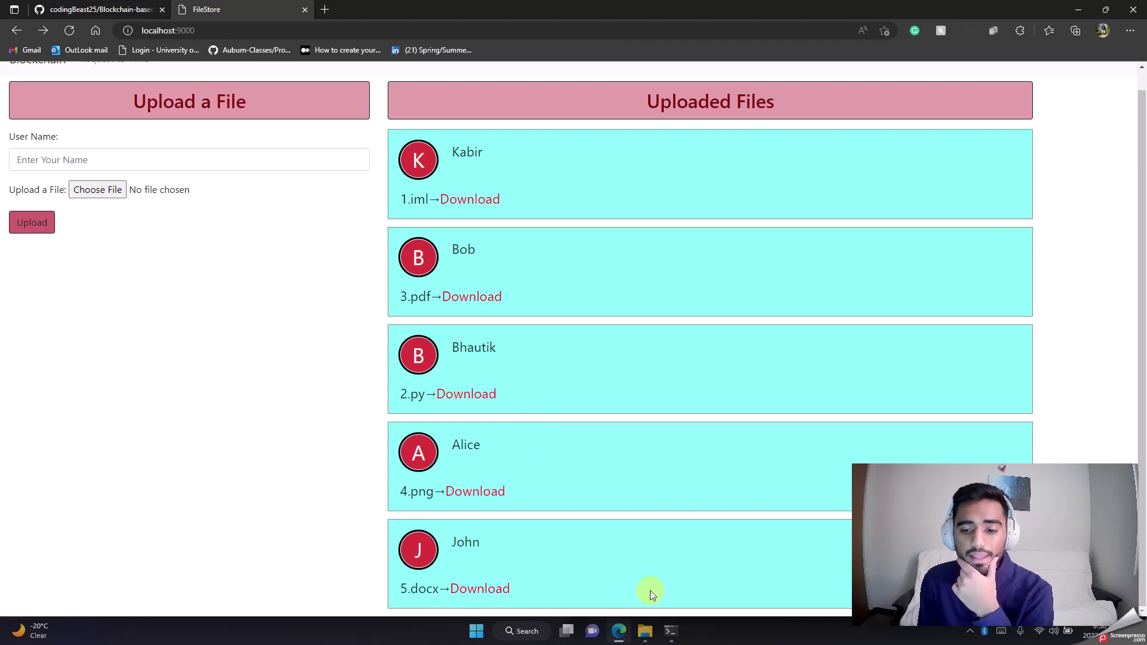
mouse_move(670, 630)
click(594, 564)
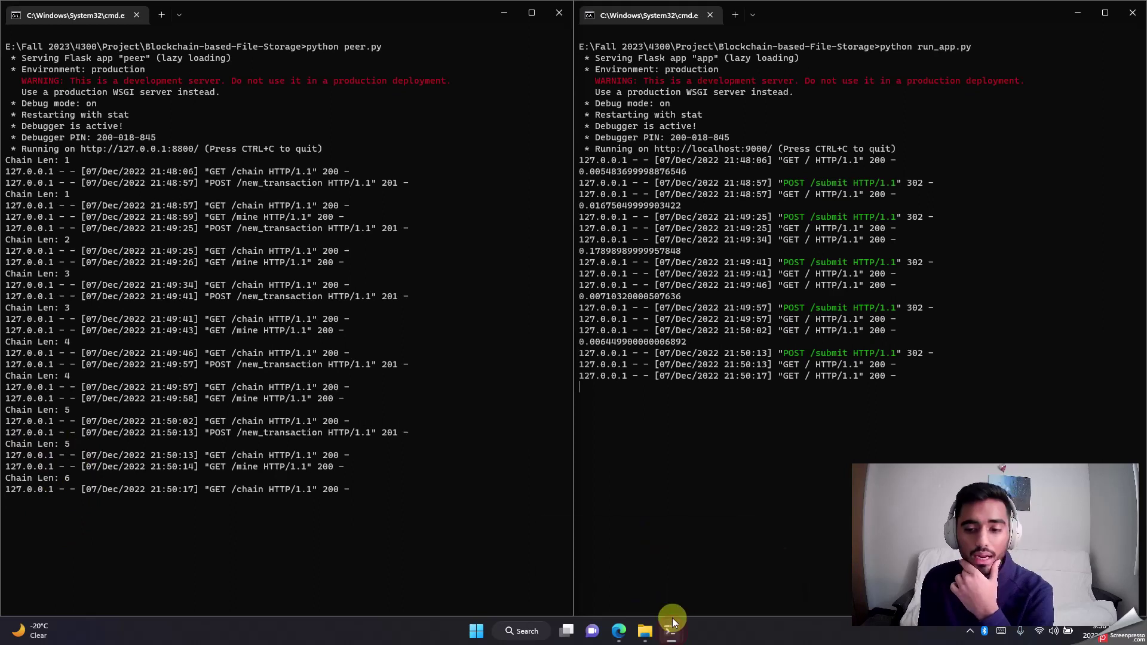
click(625, 636)
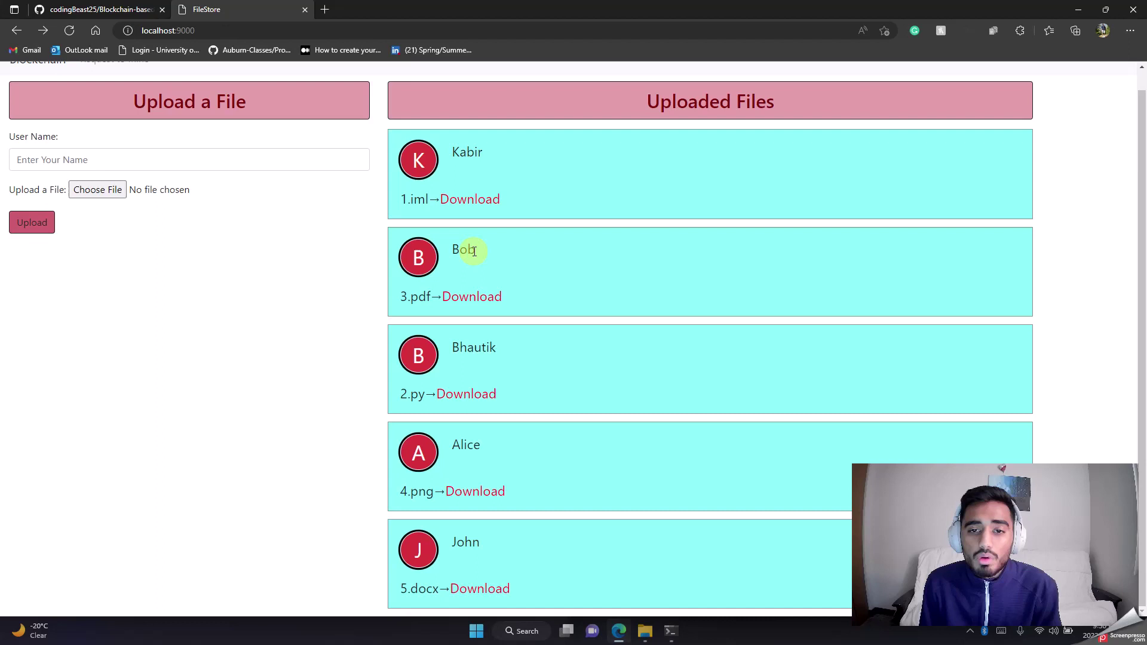
- Download 3.pdf from FileStore into Downloads and show it in its folder
click(457, 298)
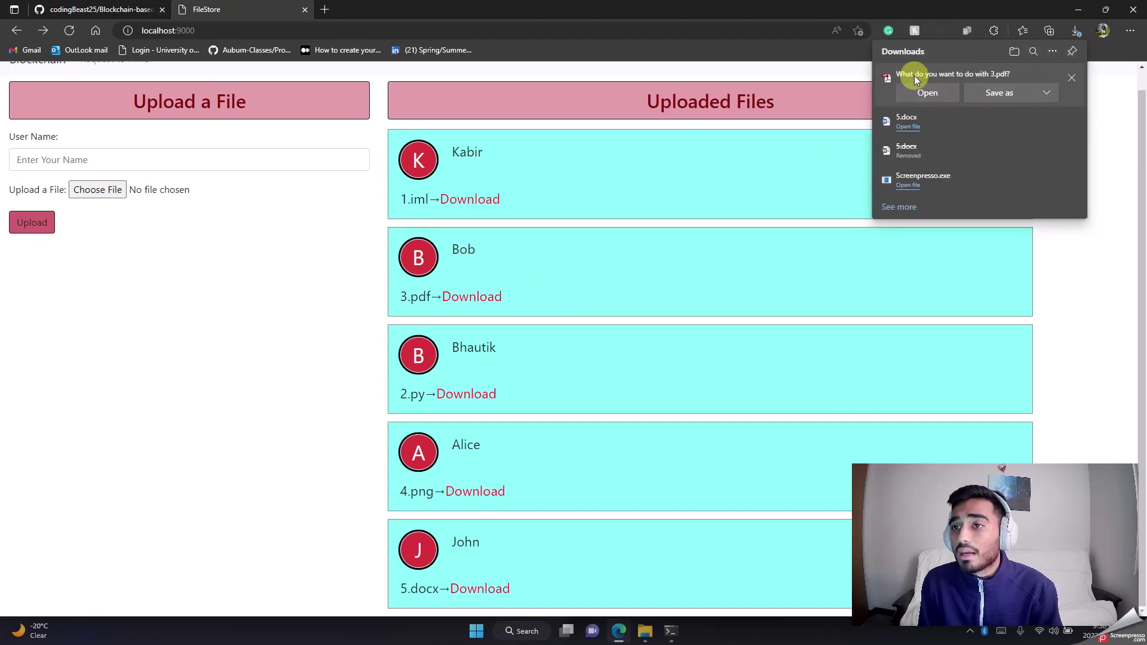
click(999, 94)
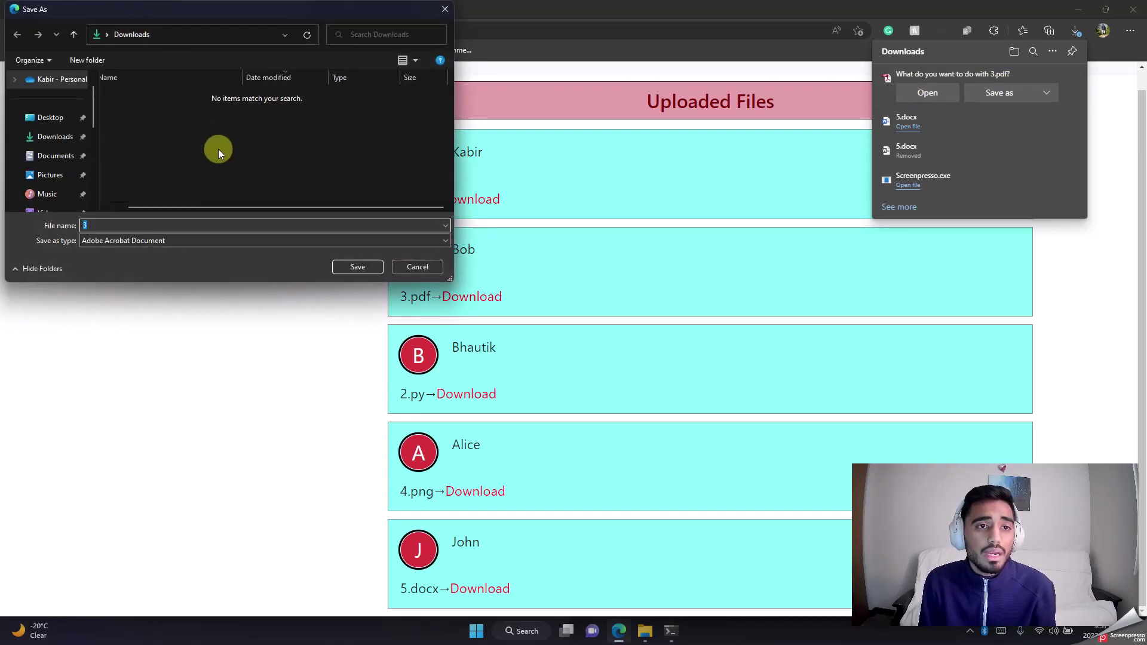
click(358, 267)
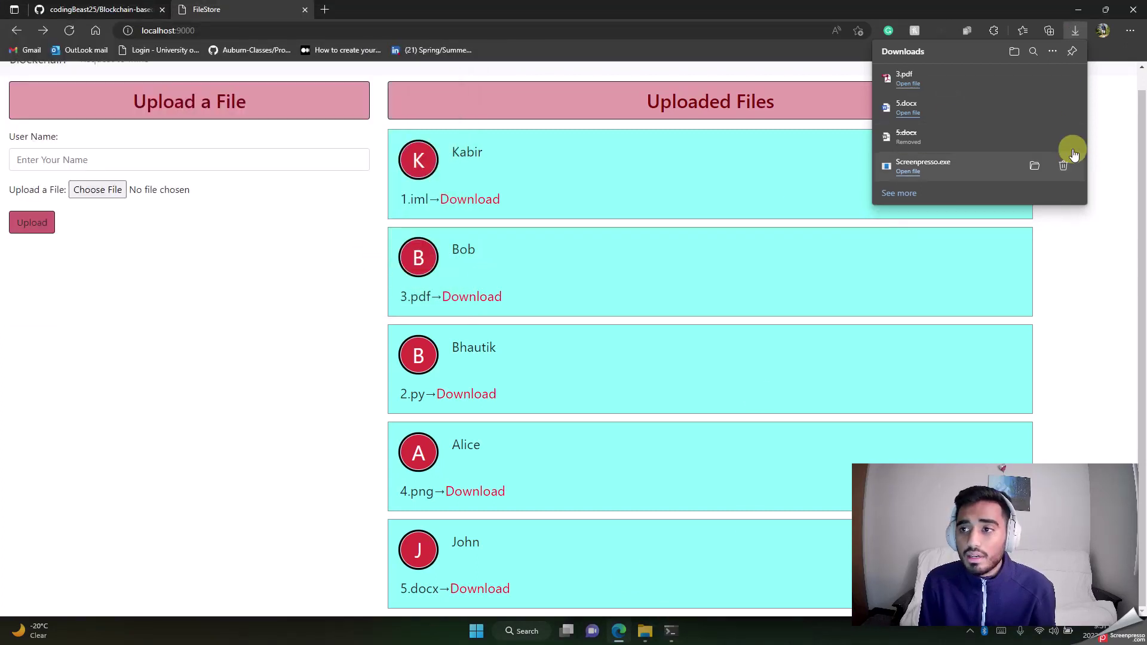
click(1032, 81)
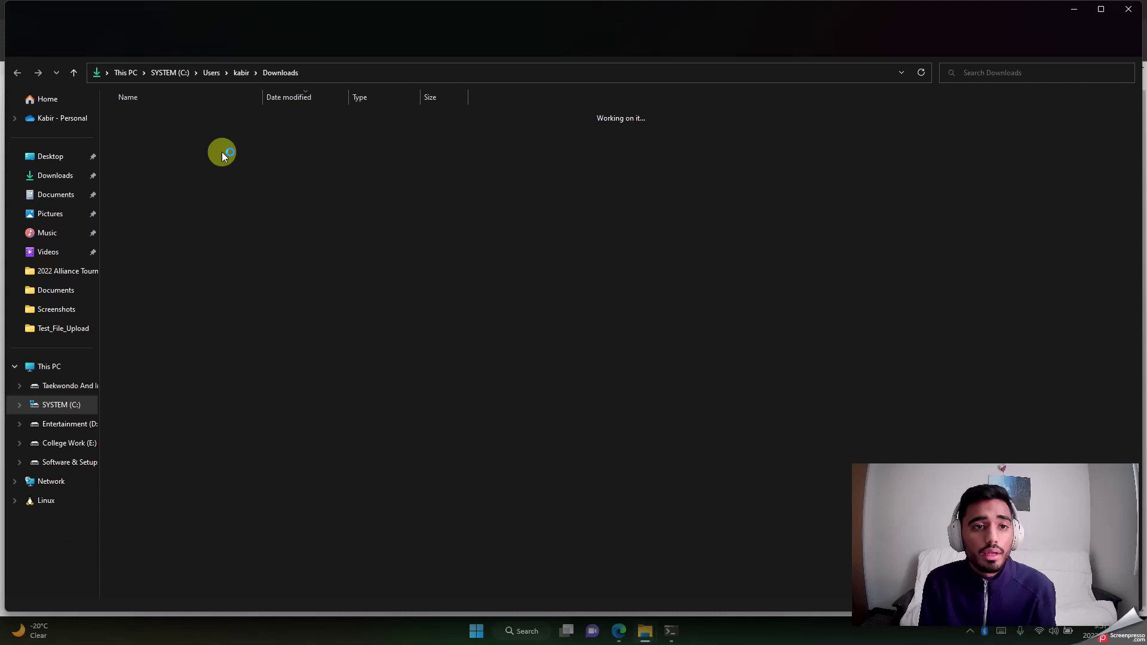
- Open 3.pdf in Acrobat, scroll through it, close it, and minimise the Downloads window
double_click(138, 130)
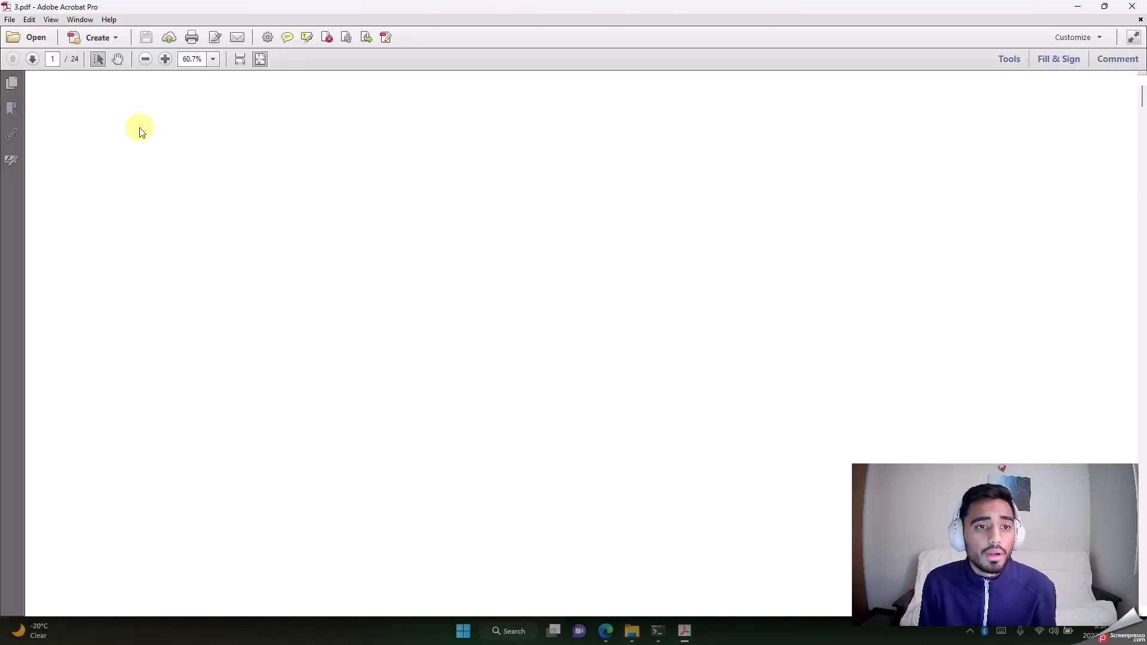
scroll(412, 242, down, 7)
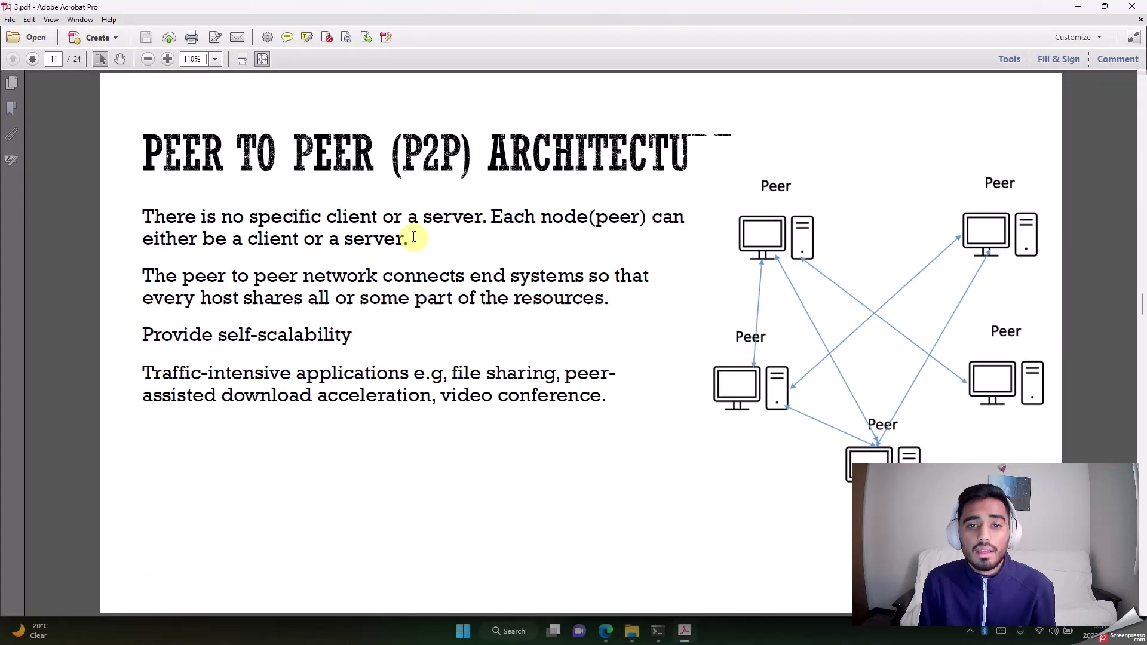
click(1131, 7)
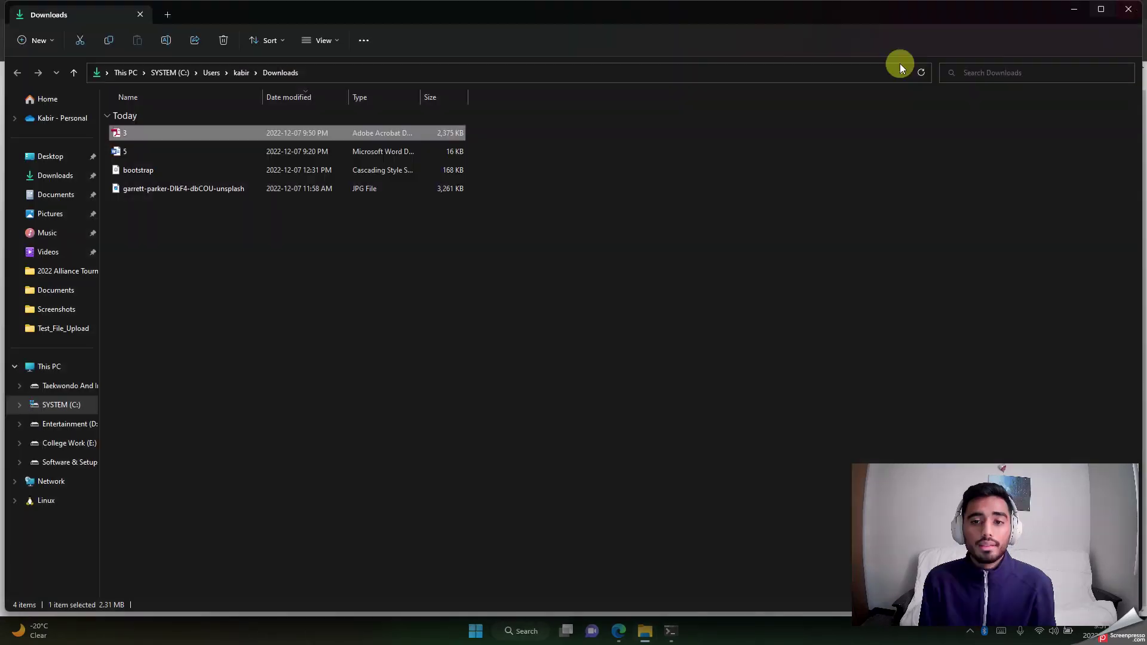
click(1073, 10)
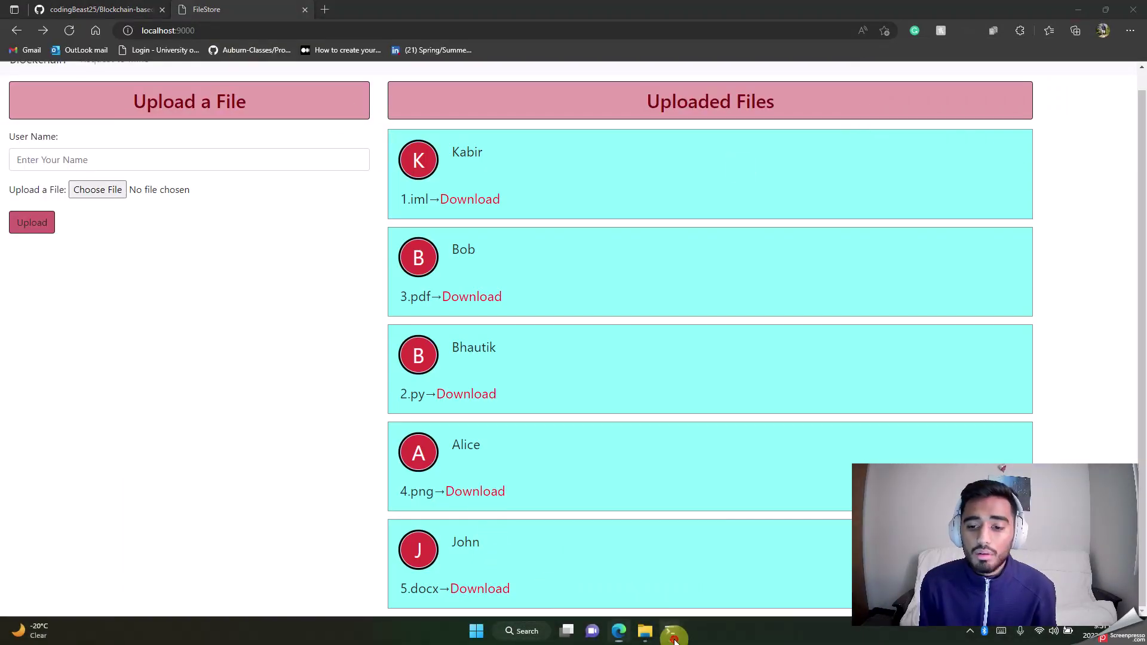
- Stop both Flask servers, run_app.py and peer.py, with Ctrl+C in their cmd windows
mouse_move(671, 636)
click(596, 573)
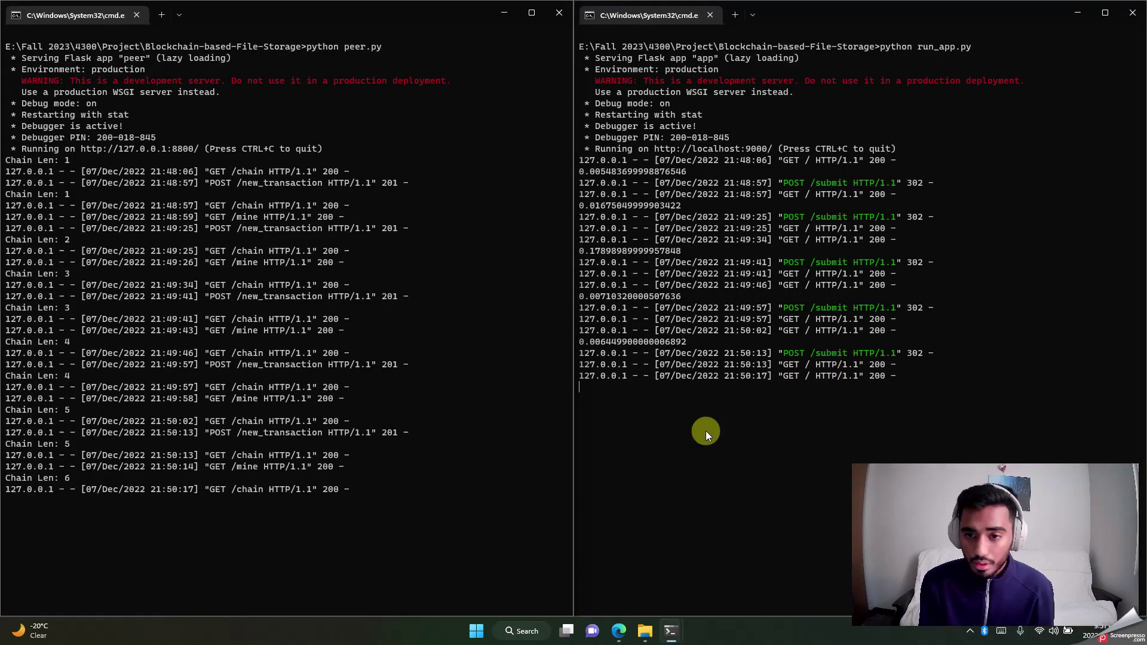
key(ctrl+c)
click(485, 472)
key(ctrl+c)
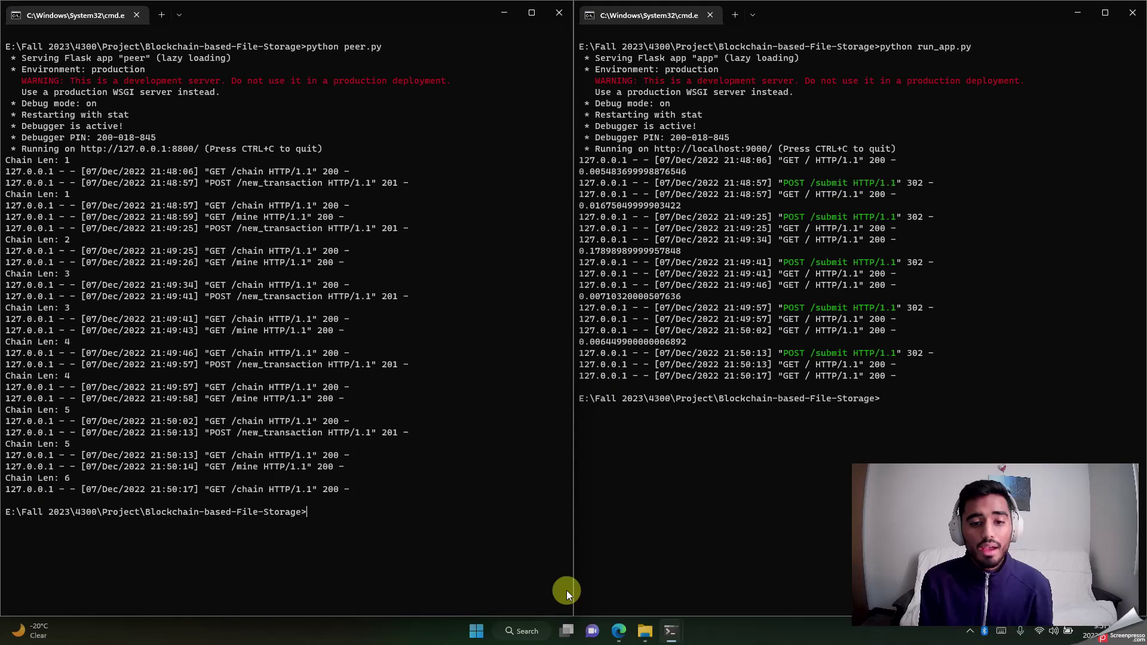
- View POW_Comparison.py's code from the Blockchain-based-File-Storage folder in Notepad, then close it
mouse_move(637, 637)
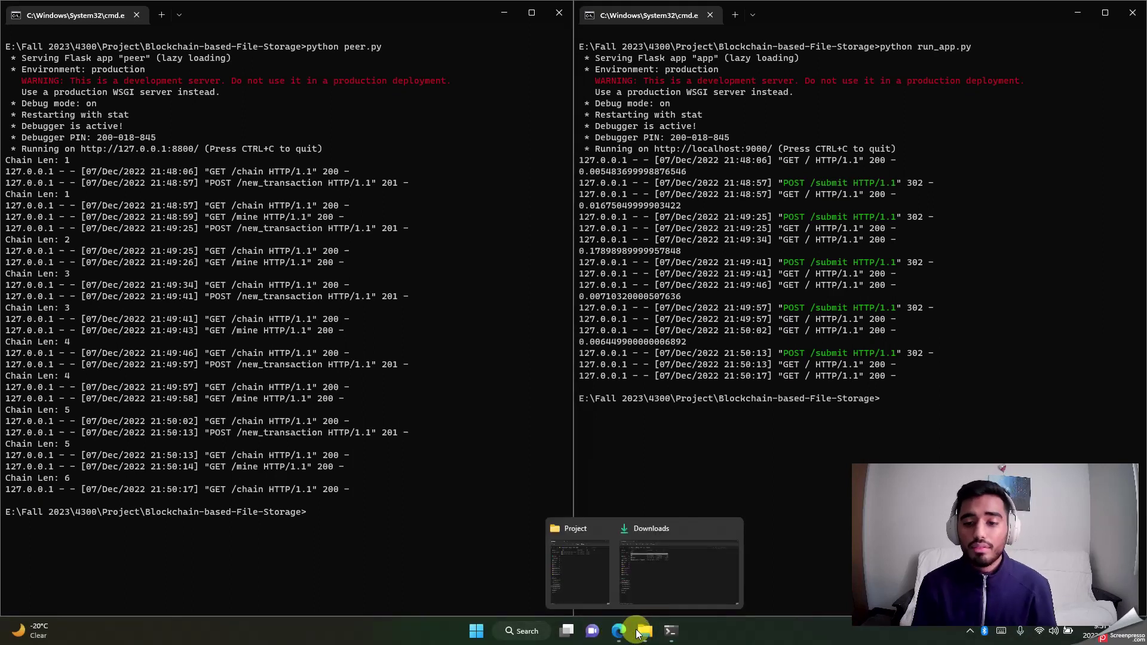
click(586, 575)
click(737, 138)
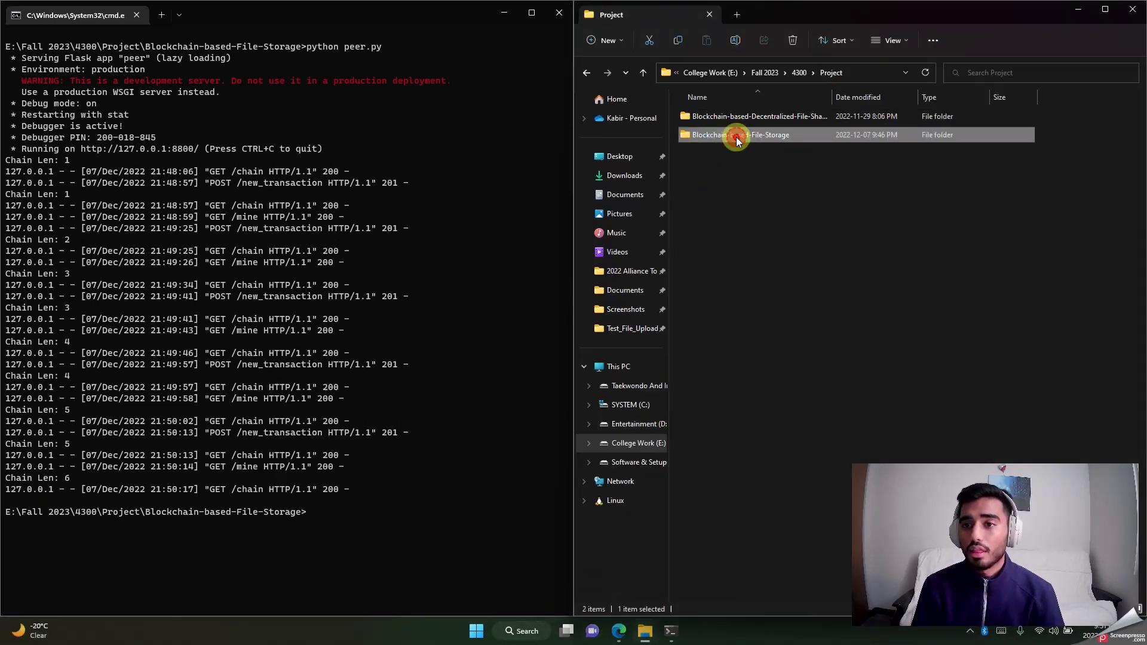
double_click(736, 137)
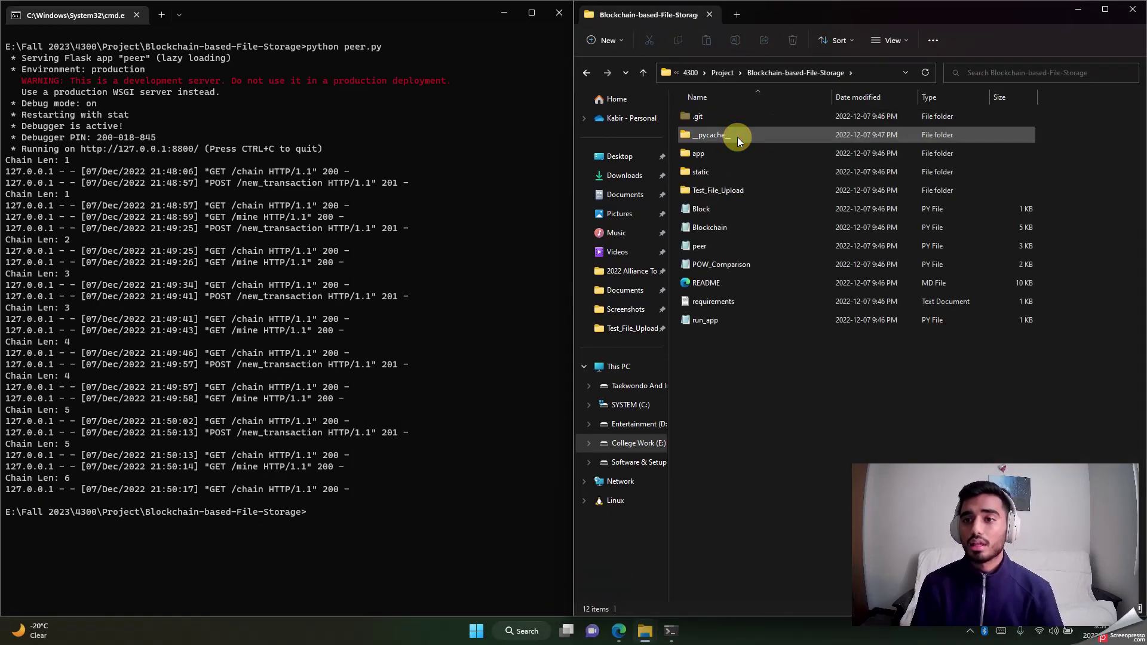
double_click(730, 264)
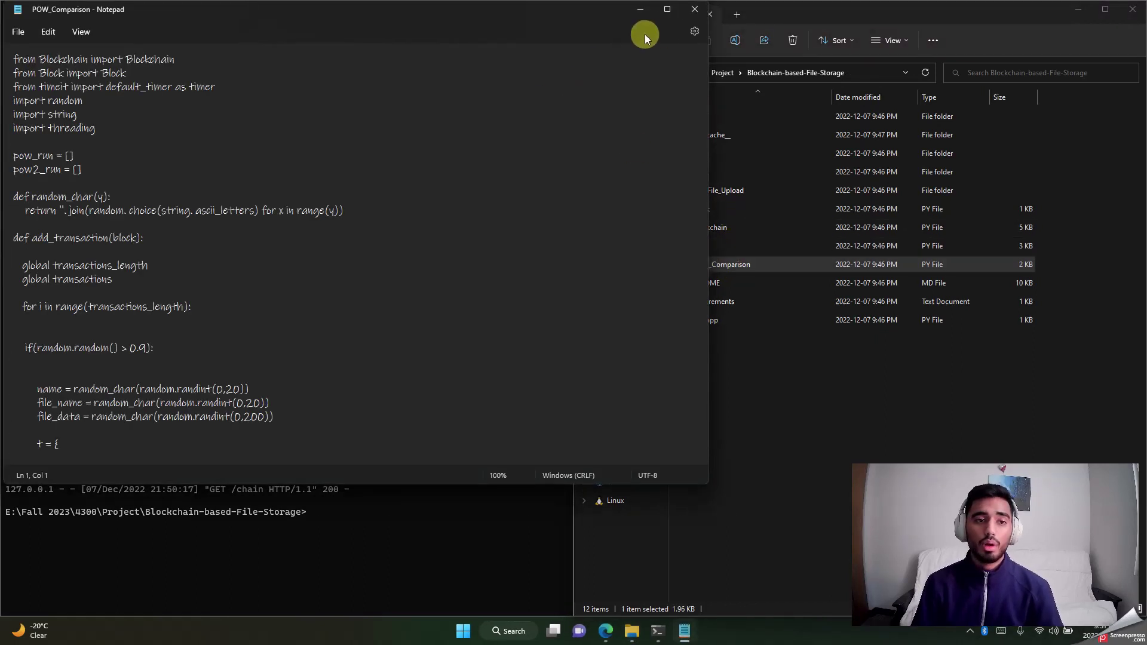
click(695, 9)
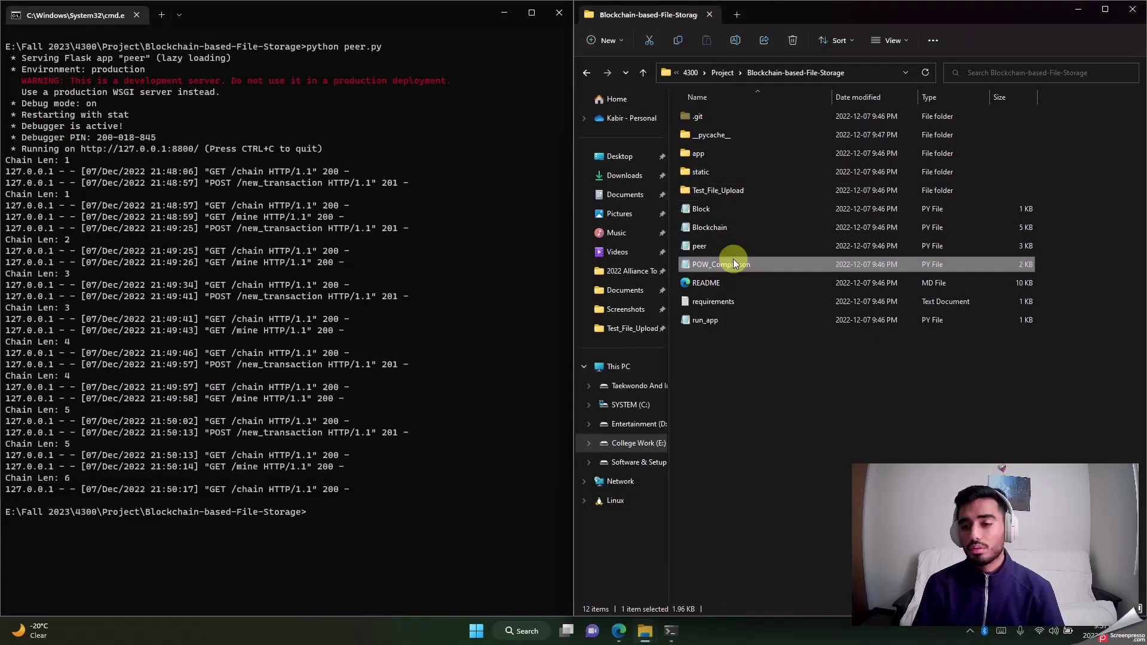
- Bring both server terminal windows back to the front
mouse_move(672, 640)
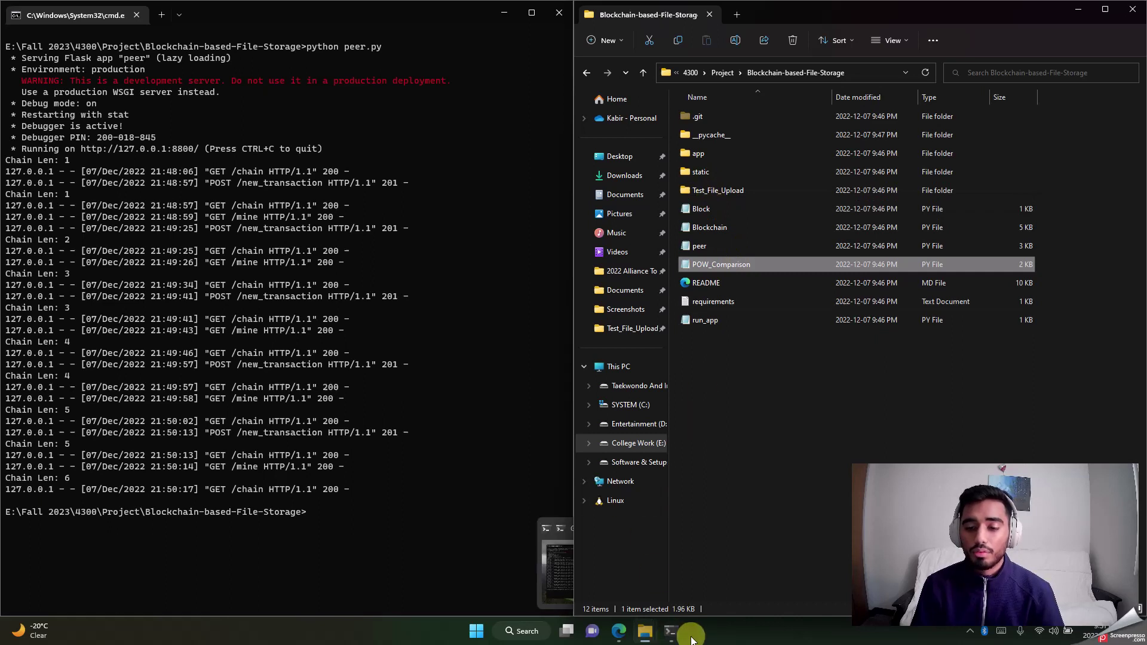
click(672, 631)
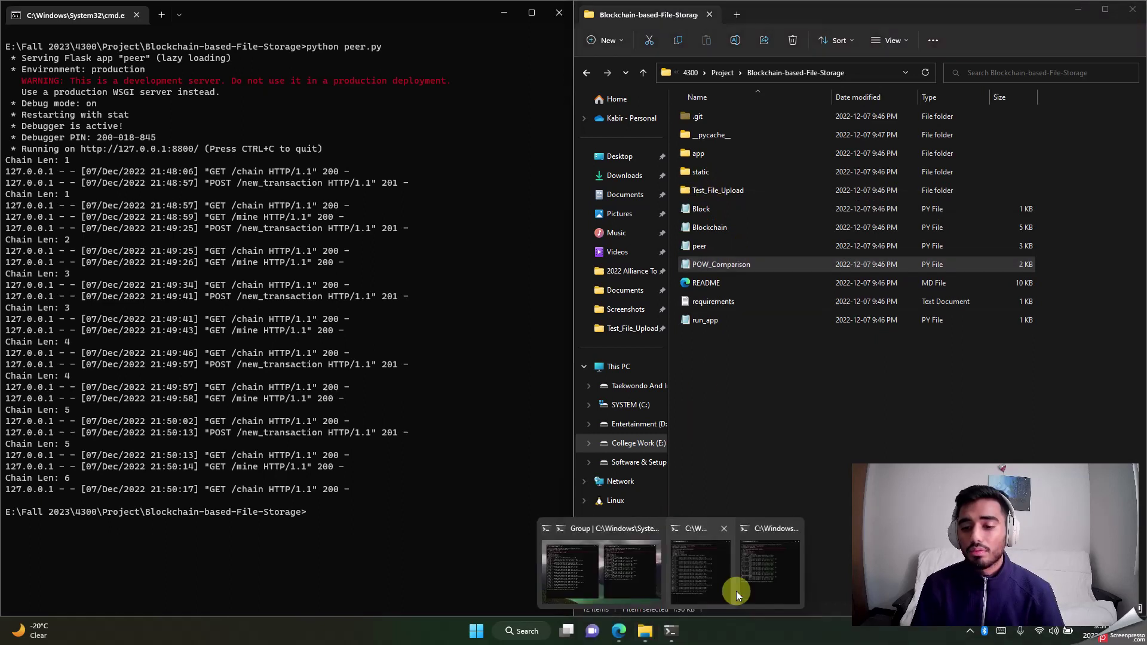
click(568, 561)
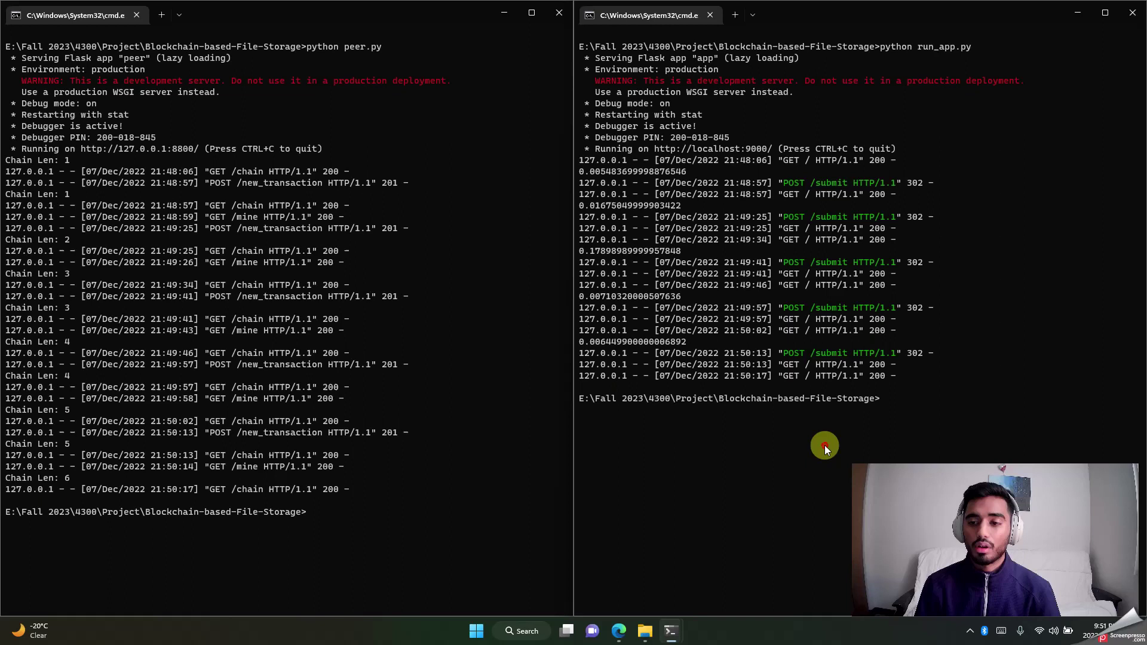
- Run python POW_Comparison.py to get difficulty 2–5 timings: 9.25203 random versus 15.28547 iterative
text(pyth)
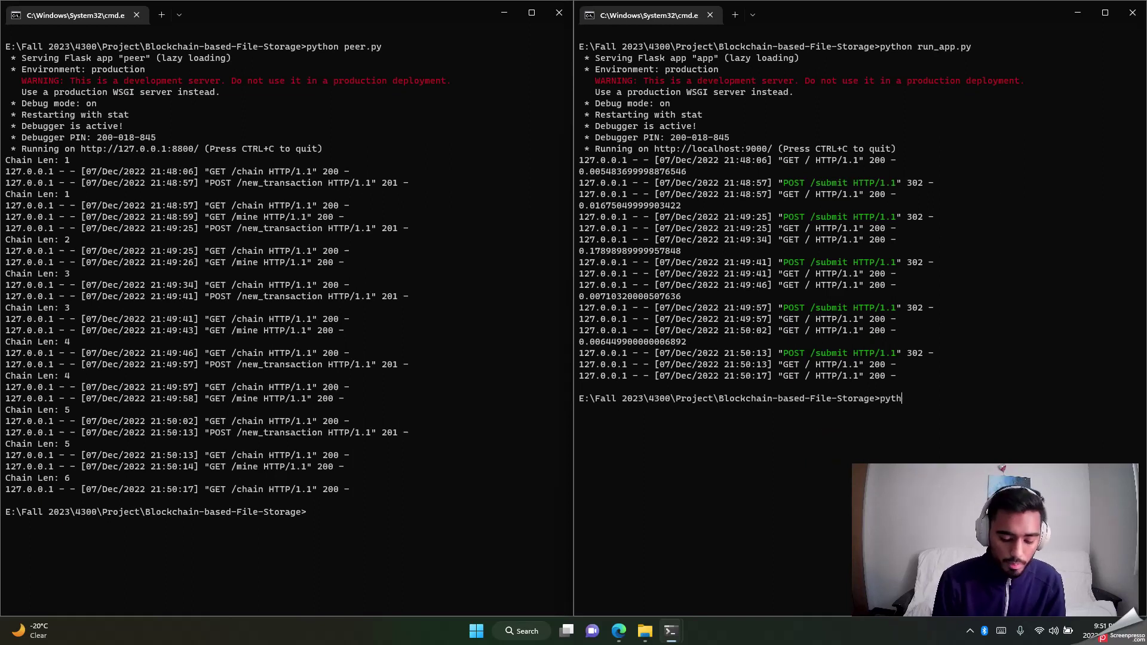
text(on)
key(Caps_Lock)
text(POW)
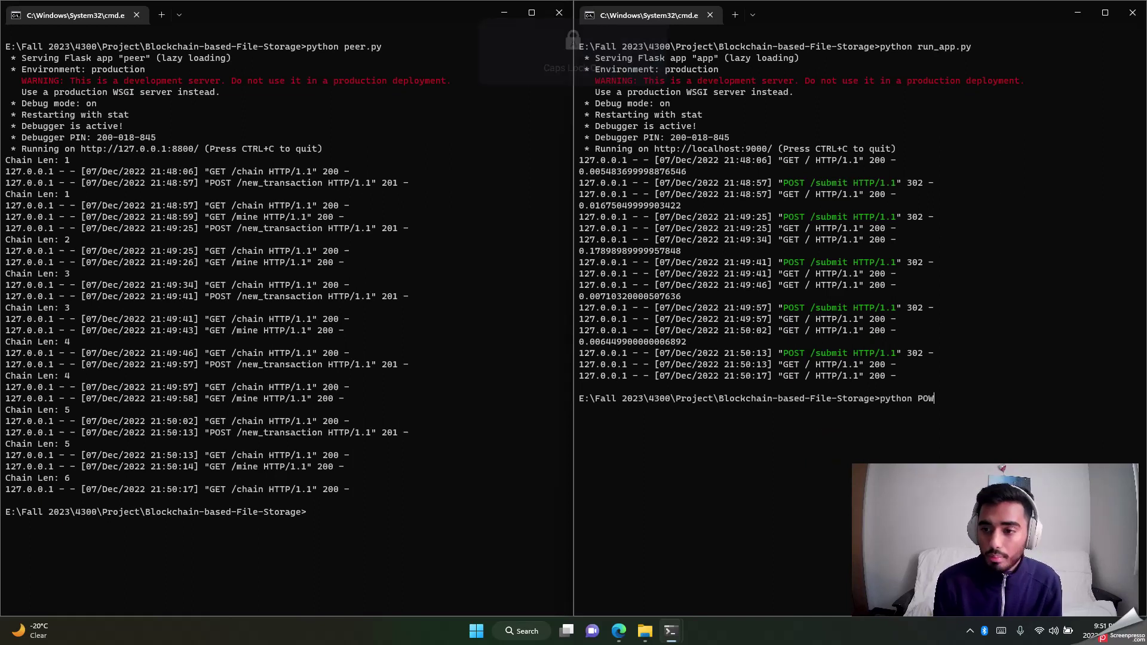
key(Tab)
key(Caps_Lock)
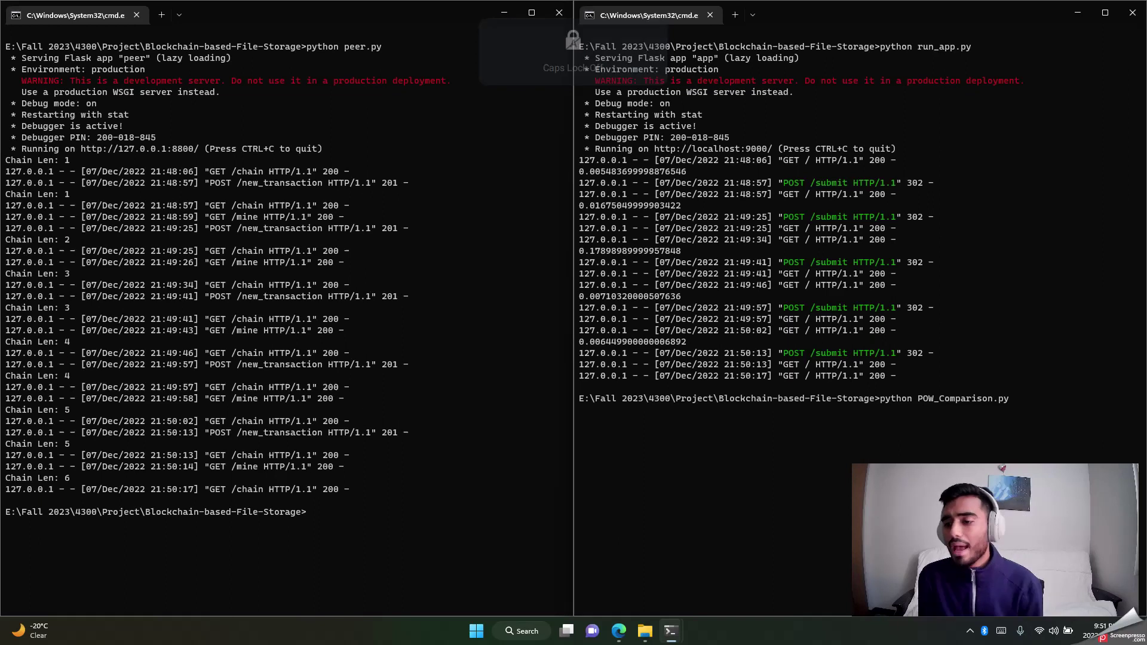
key(Return)
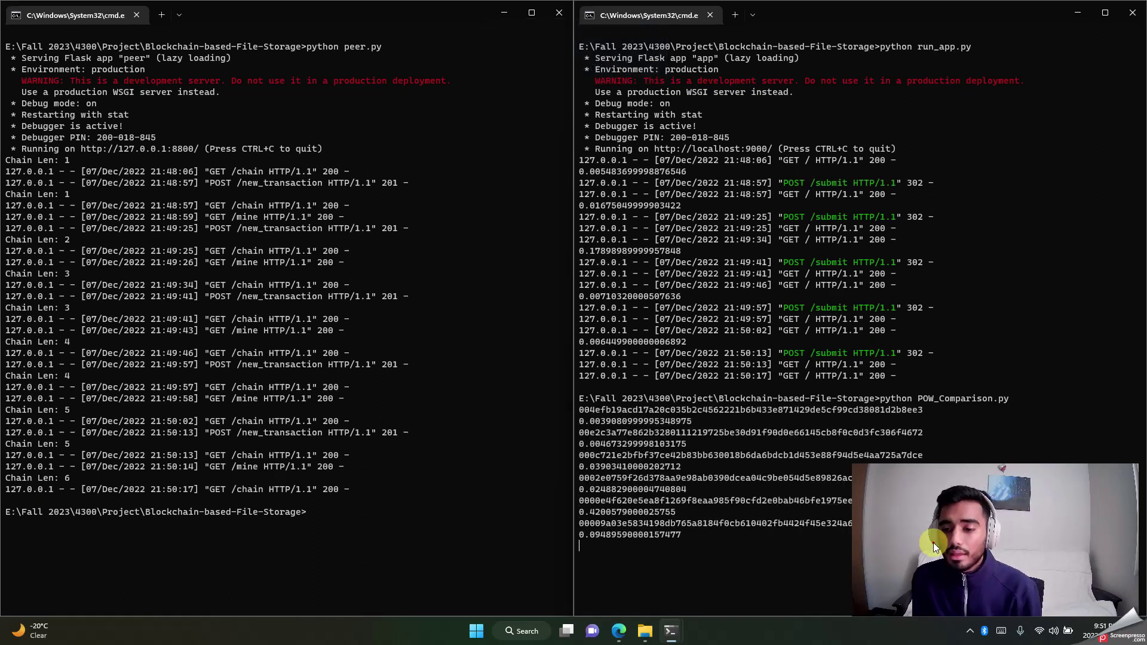
drag(934, 543, 906, 260)
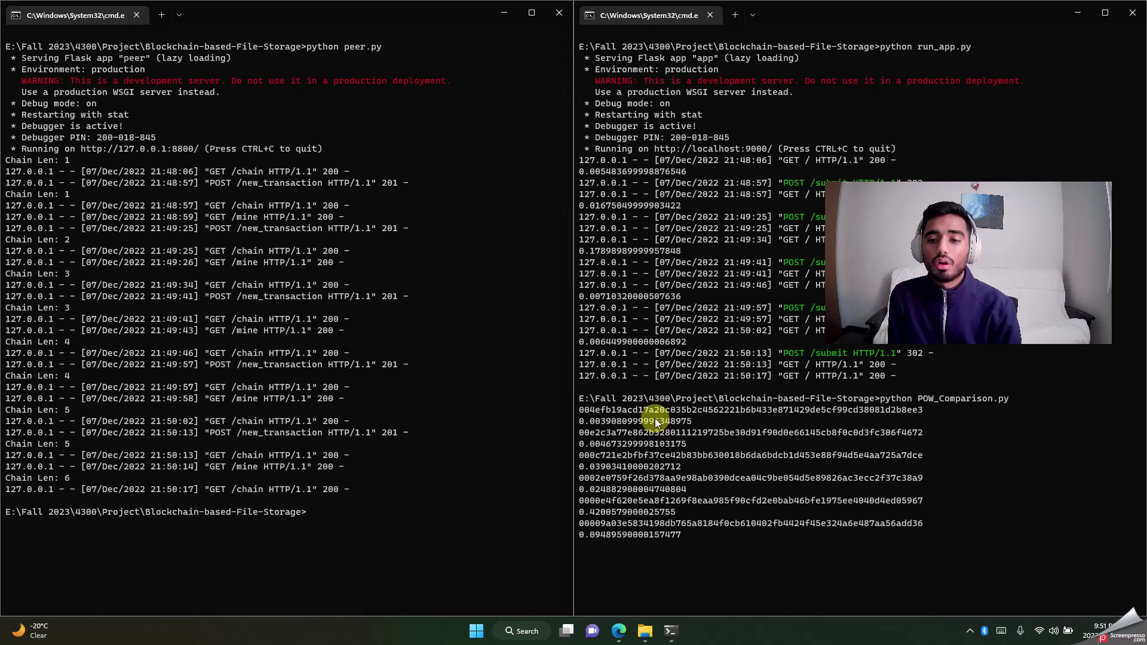
drag(886, 324, 890, 291)
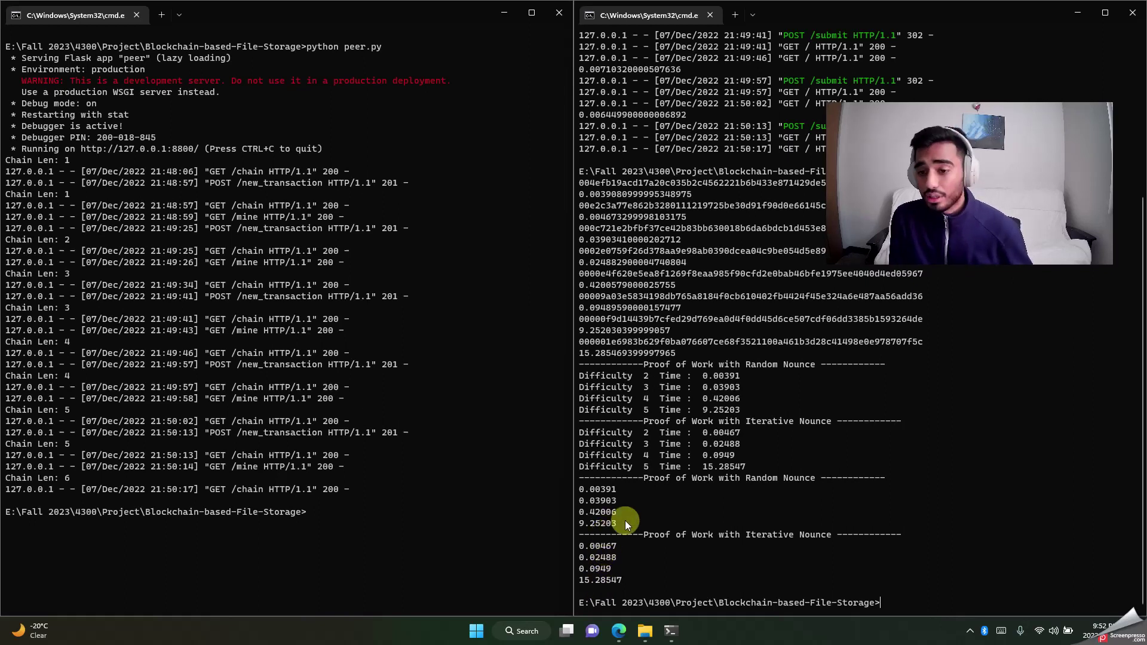
- Return to the Blockchain-based-File-Storage GitHub page and scroll the README to the running-time tables
click(620, 631)
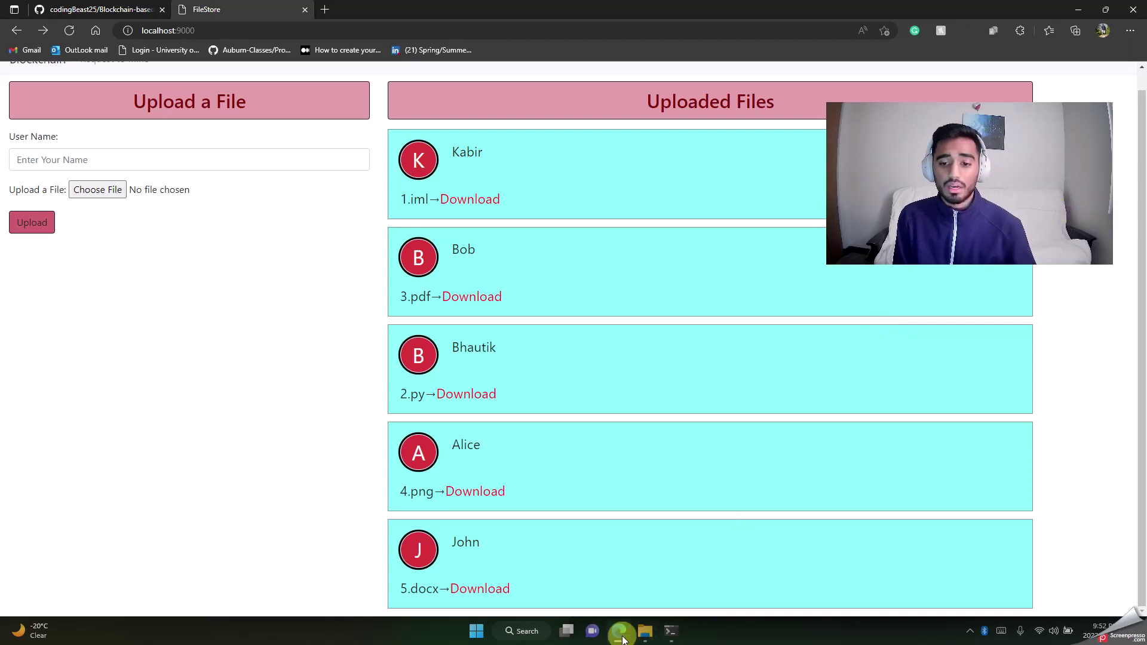
click(101, 9)
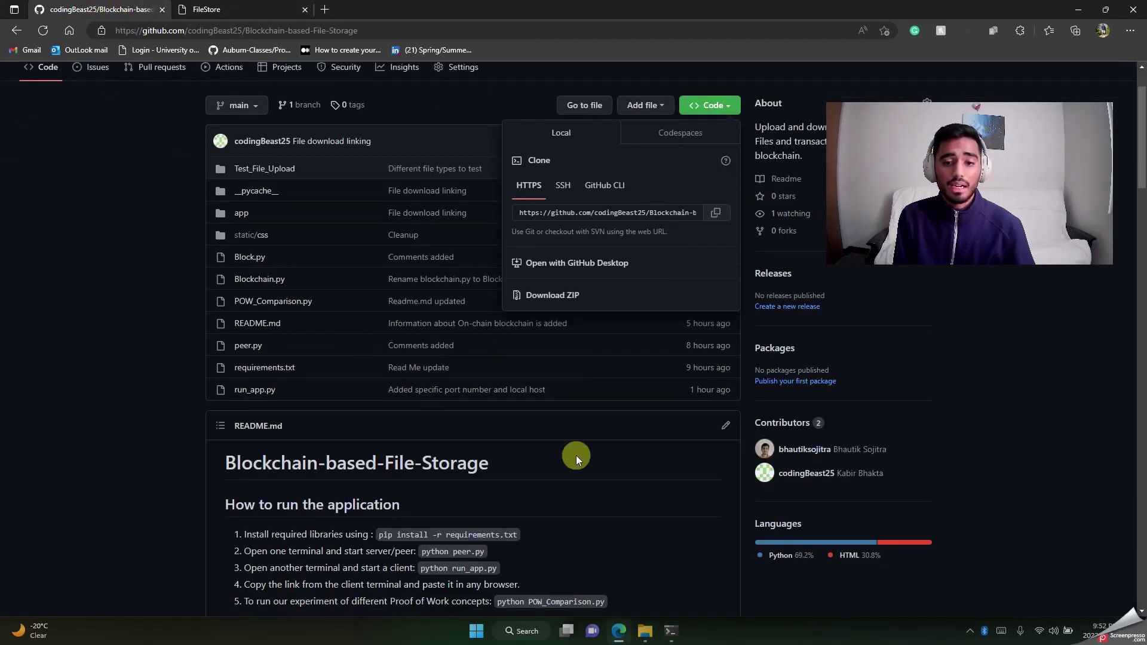
click(594, 429)
scroll(591, 431, down, 3)
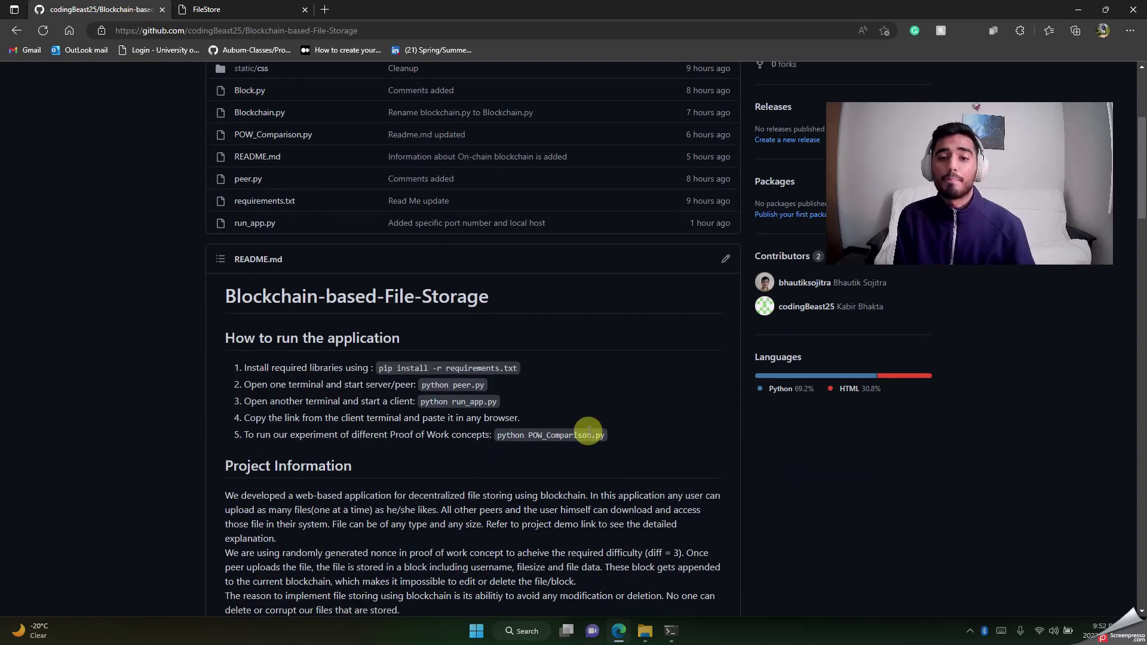
scroll(469, 360, down, 20)
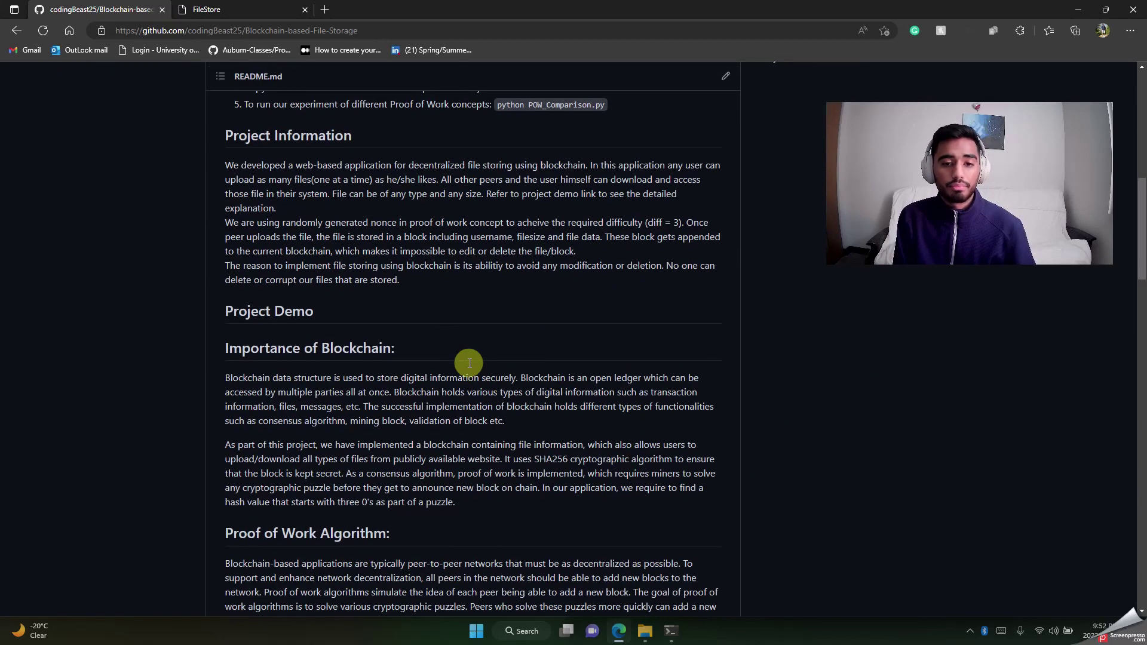
scroll(469, 367, down, 3)
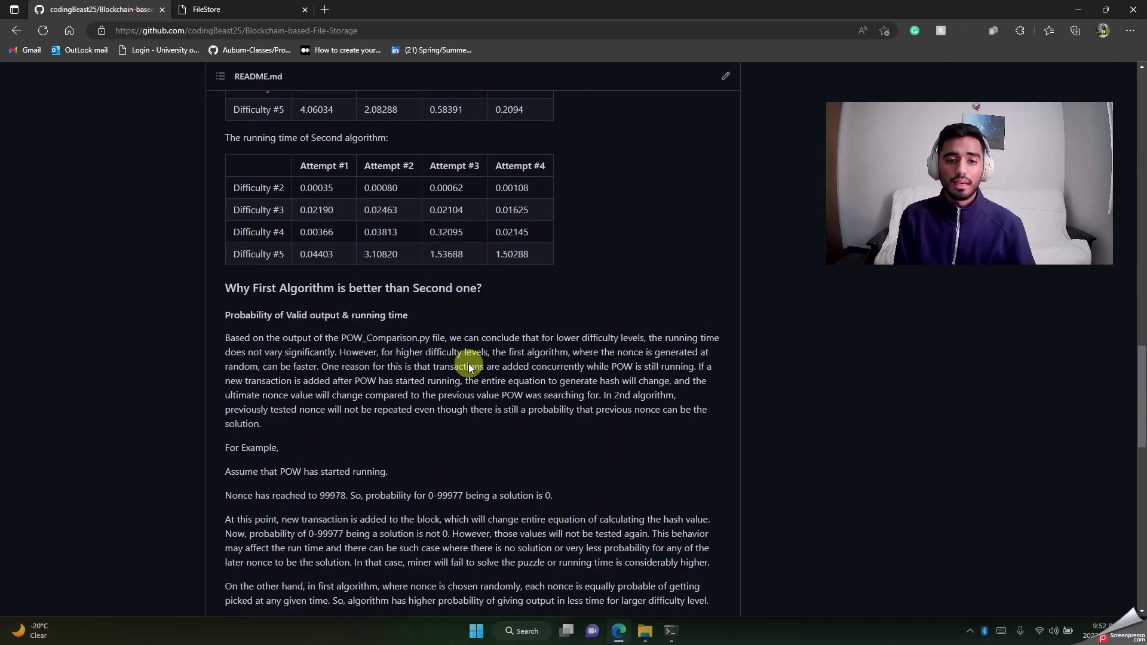